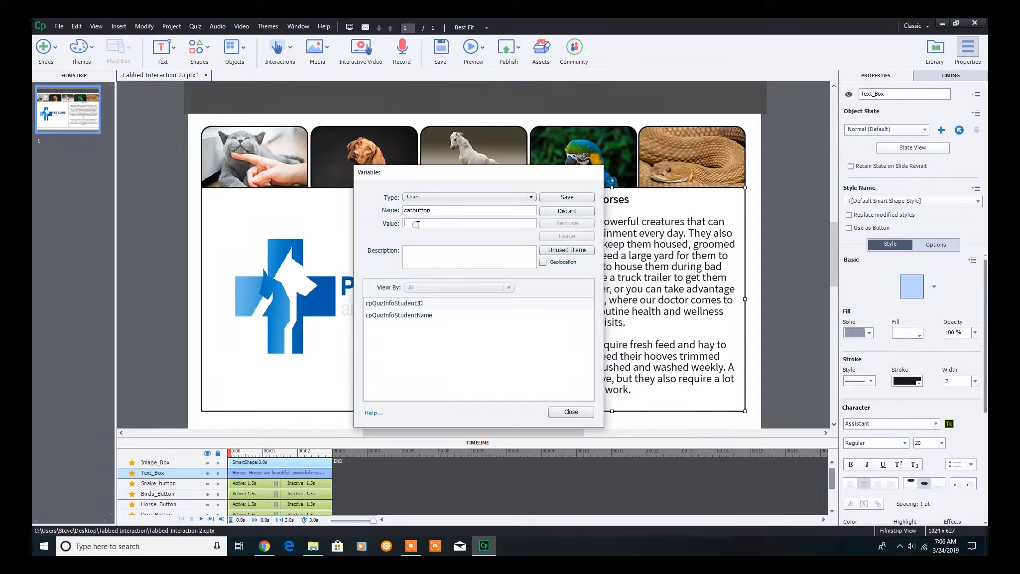
Step: Save the catbutton variable and add a user variable named dogbutton with value 0
left_click(576, 198)
left_click(575, 199)
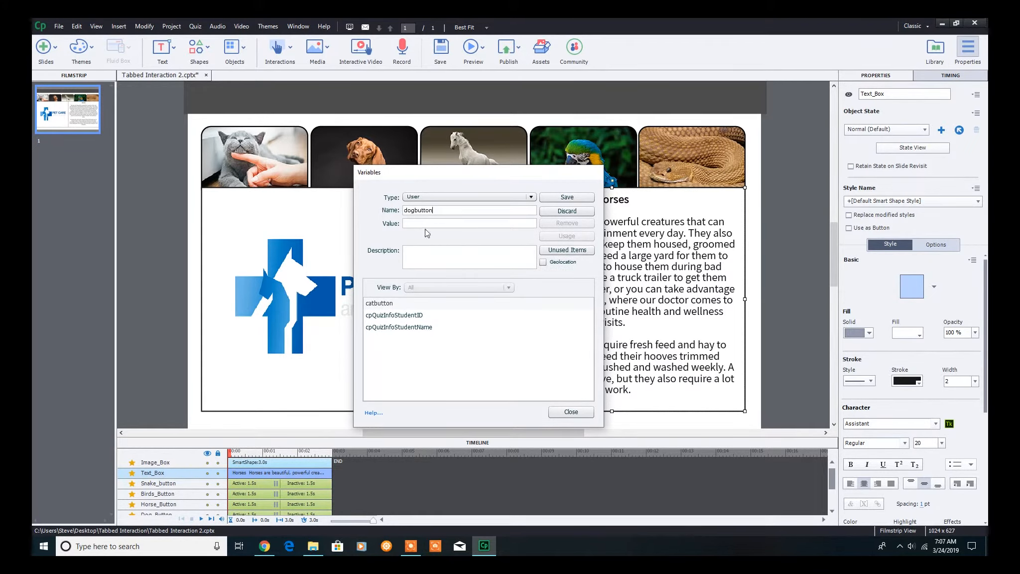
left_click(429, 224)
type("0")
left_click(567, 197)
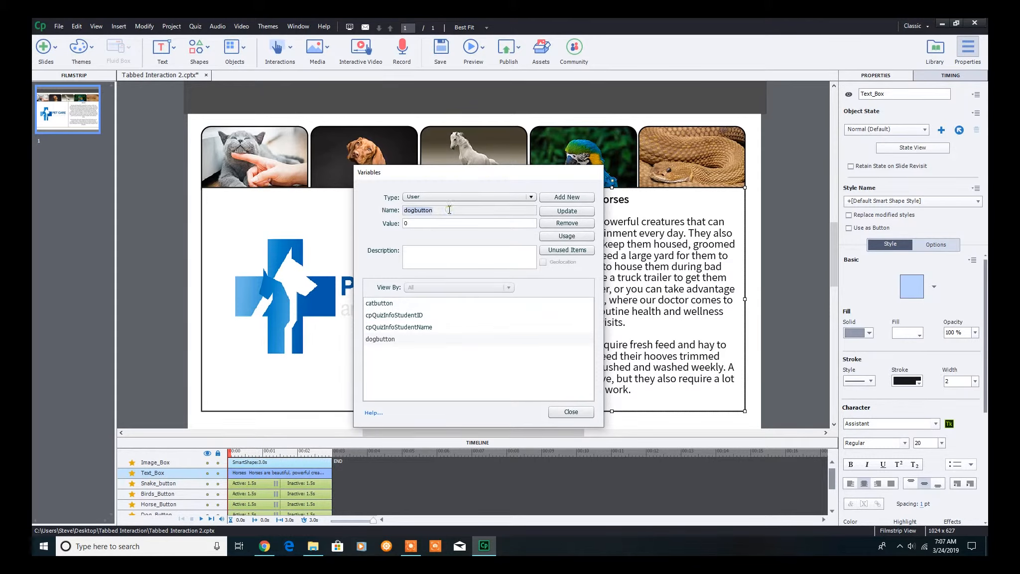
Step: Add two more user variables, horsebutton and birdbutton, each with value 0
left_click(559, 198)
type("horsebutton")
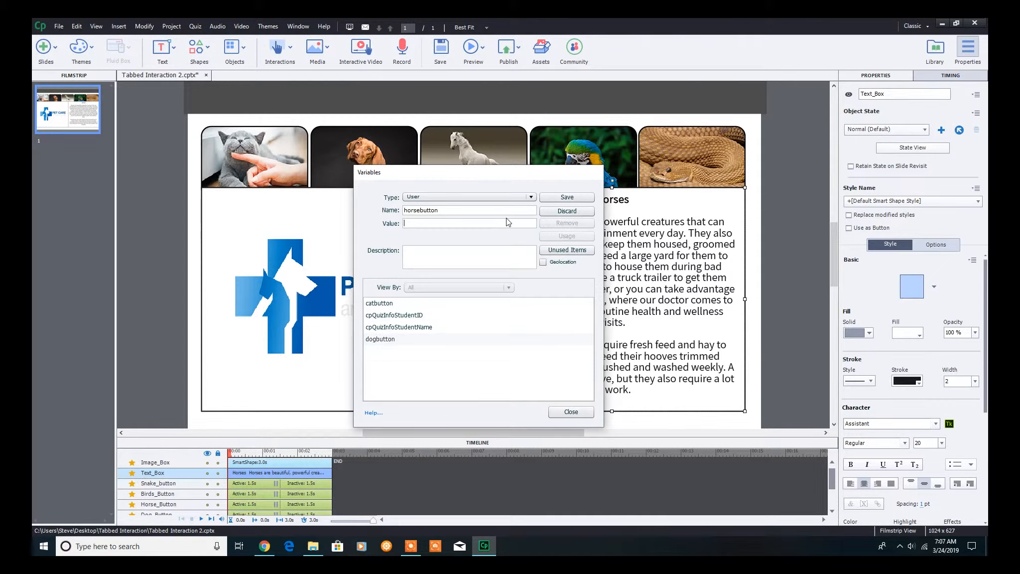
left_click(556, 198)
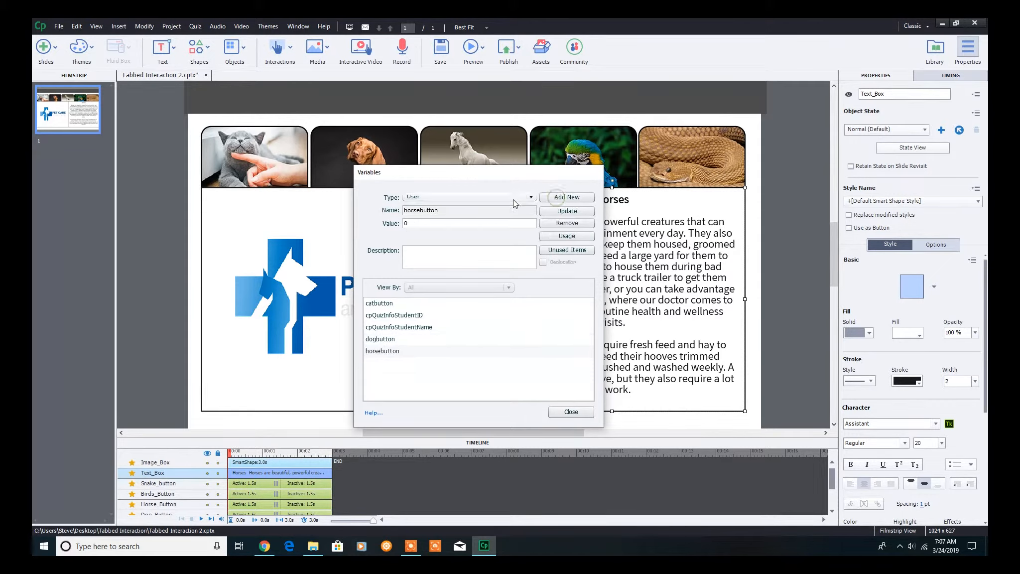
left_click(573, 200)
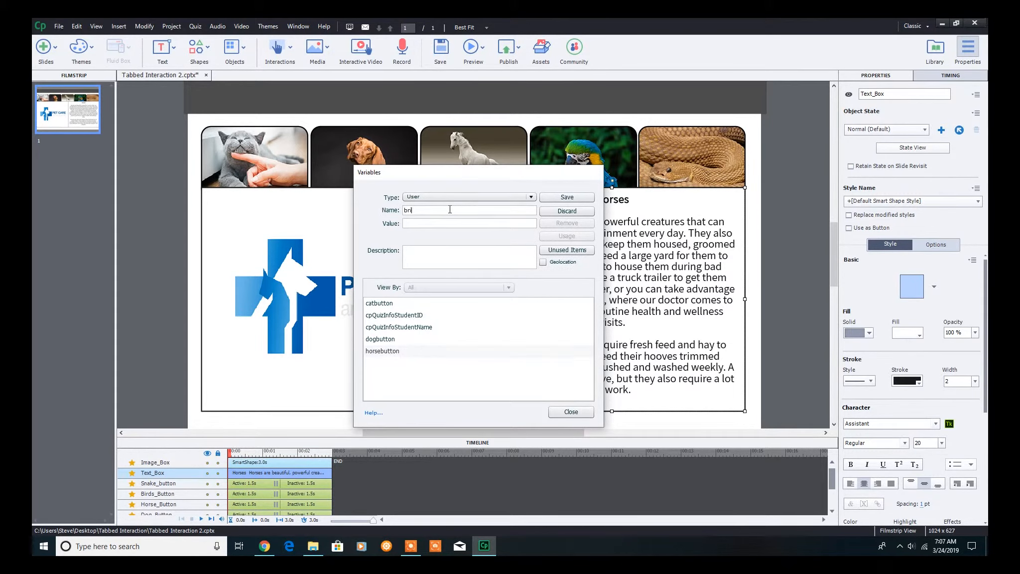
type("birdbutton")
left_click(550, 197)
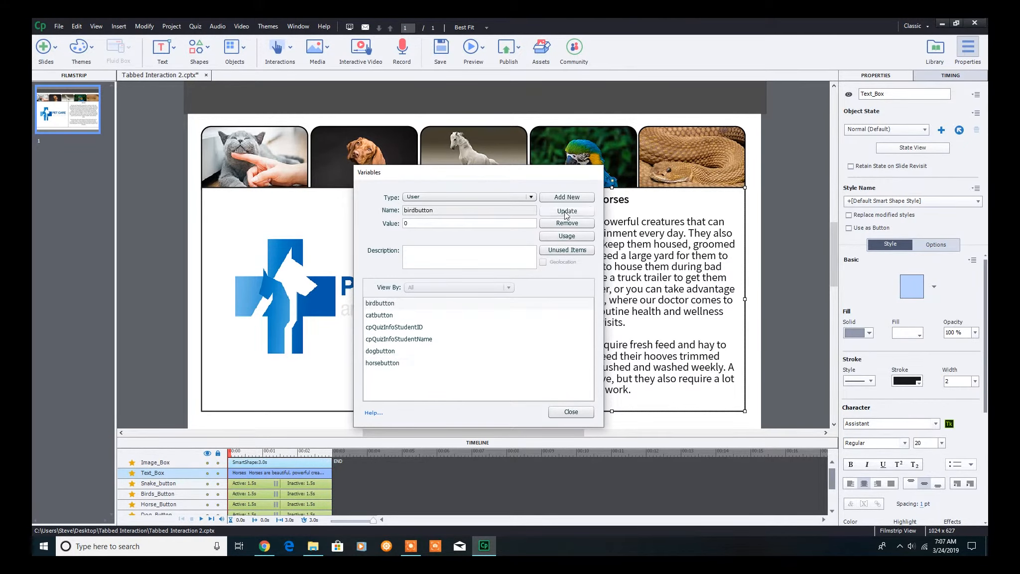
Step: Add a user variable named snakebutton with value 0 and finish editing the variables
left_click(574, 199)
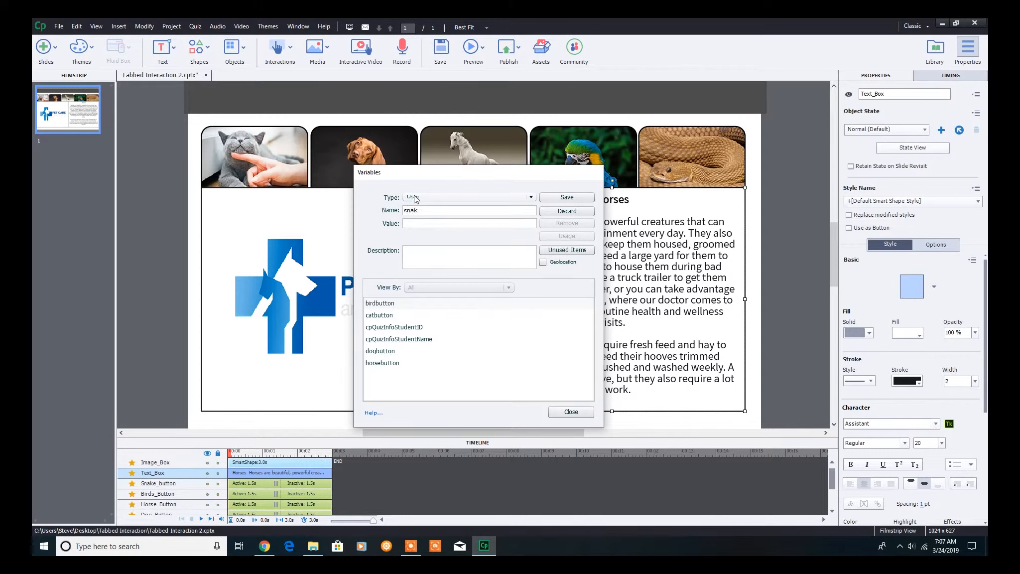
type("snakebutton")
left_click(427, 222)
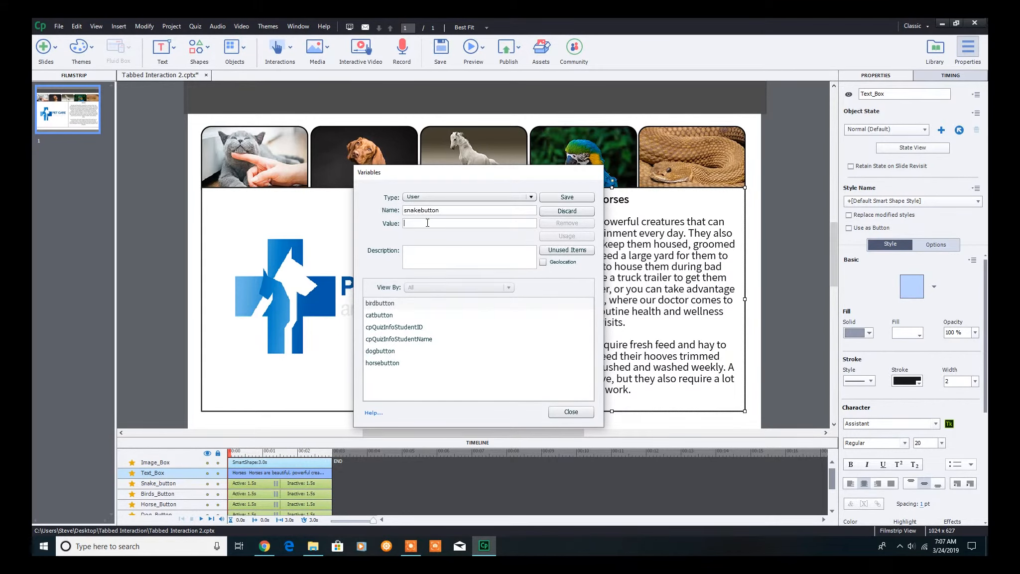
left_click(574, 198)
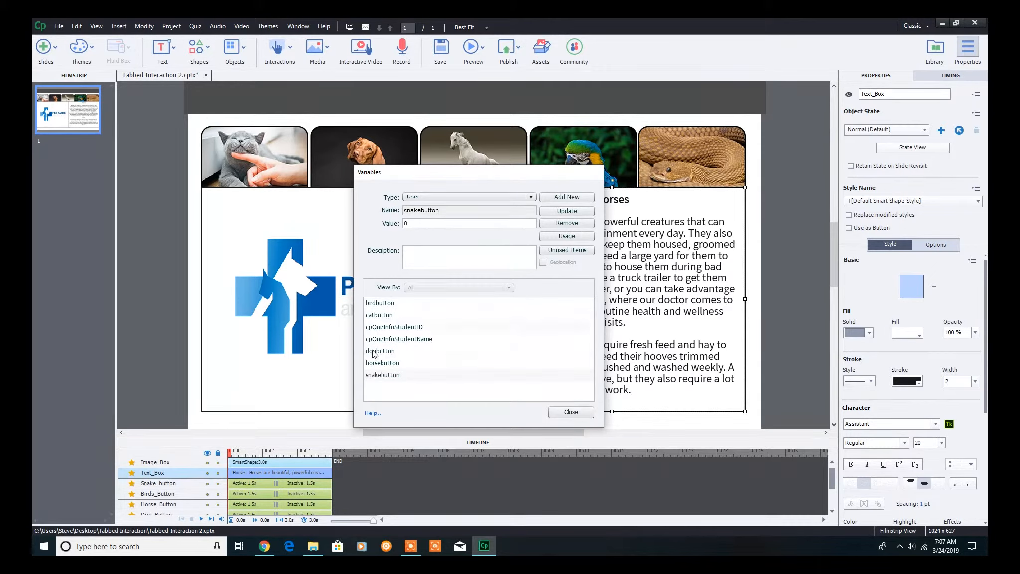
left_click(575, 415)
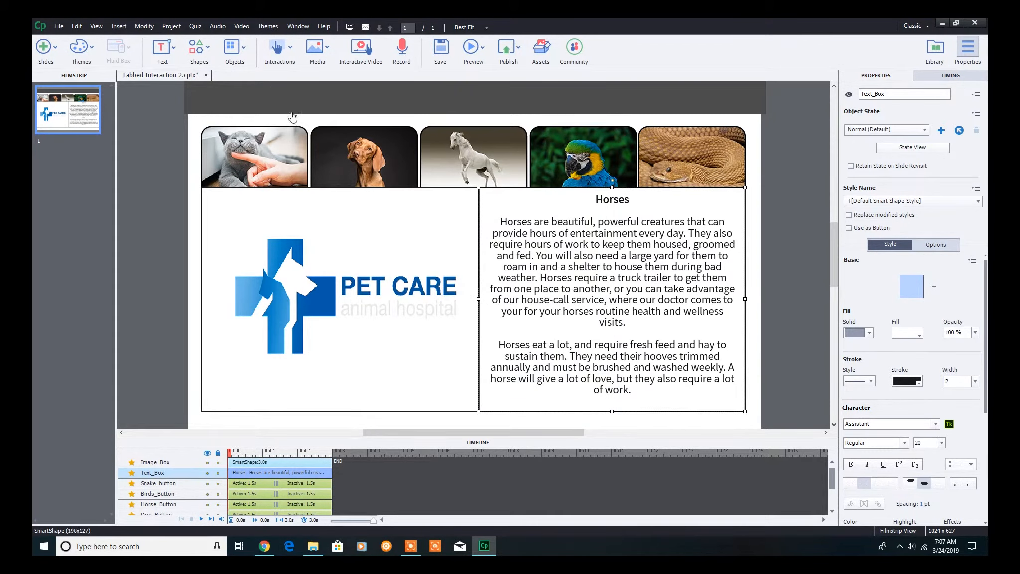
Step: Start a new advanced action named Cats and rename its first tab Reset Button
left_click(171, 26)
left_click(183, 39)
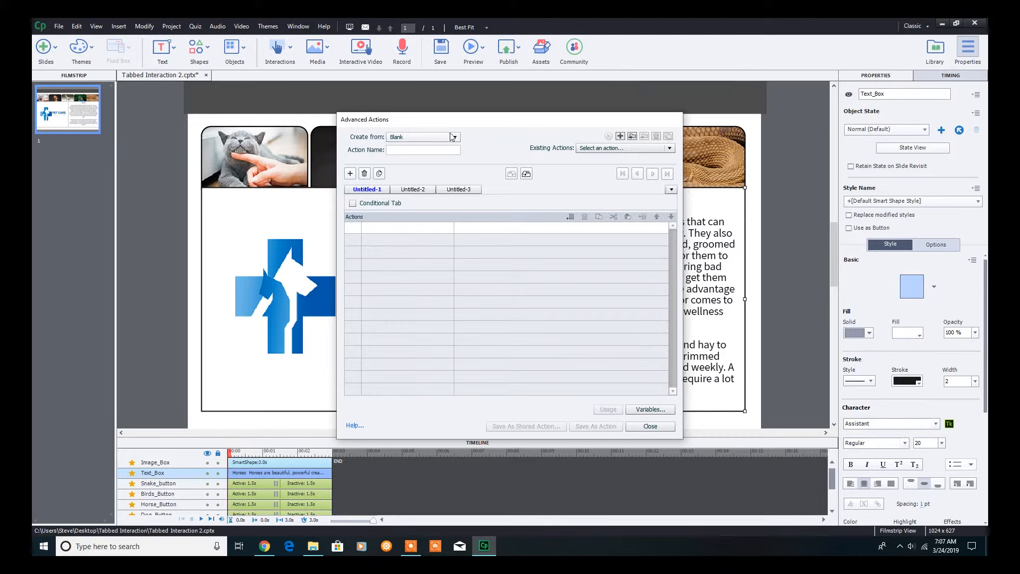
left_click(419, 147)
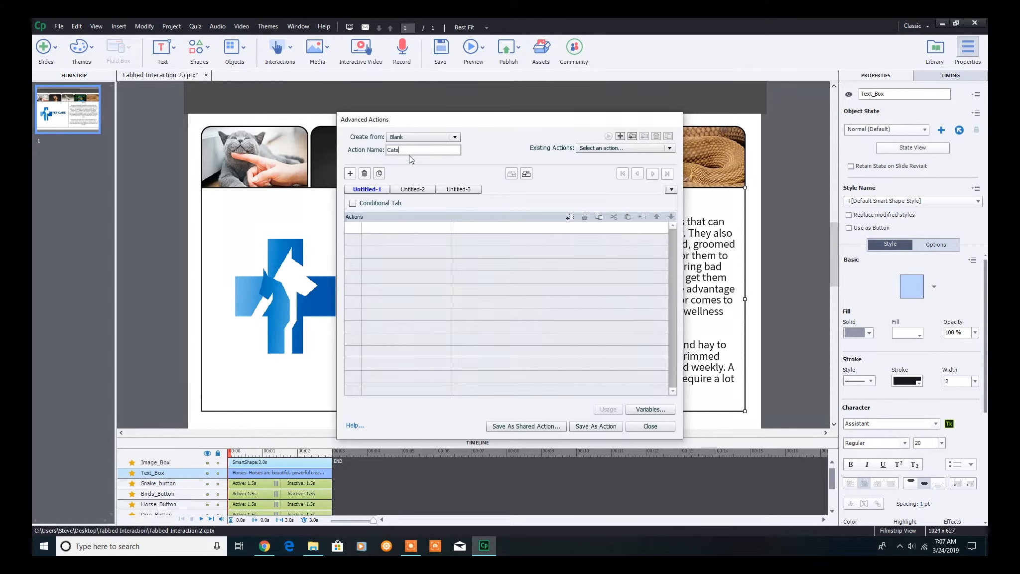
double_click(362, 191)
type("Rese")
type("t Butto")
type("n")
left_click(358, 186)
type("e")
Step: Add a Change State of action to the Reset Button tab that sets Cats_Button to Normal
double_click(392, 229)
key("Down")
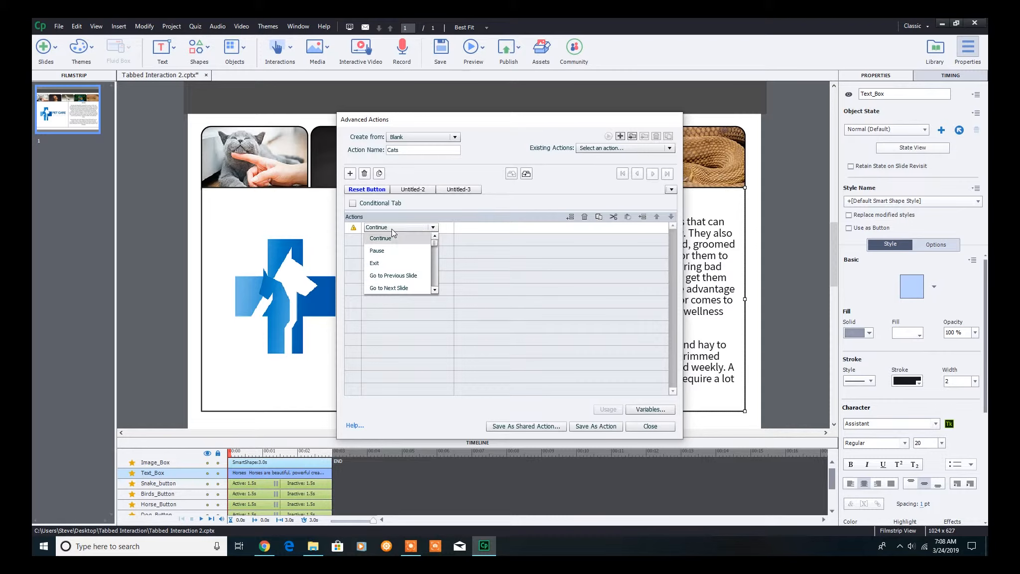
scroll(394, 259, "down", 10)
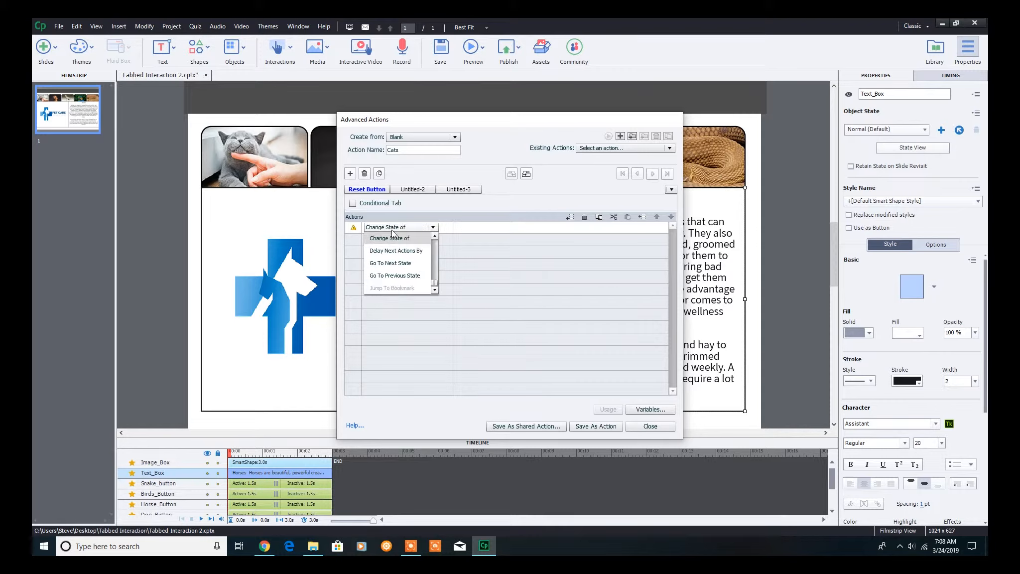
left_click(399, 243)
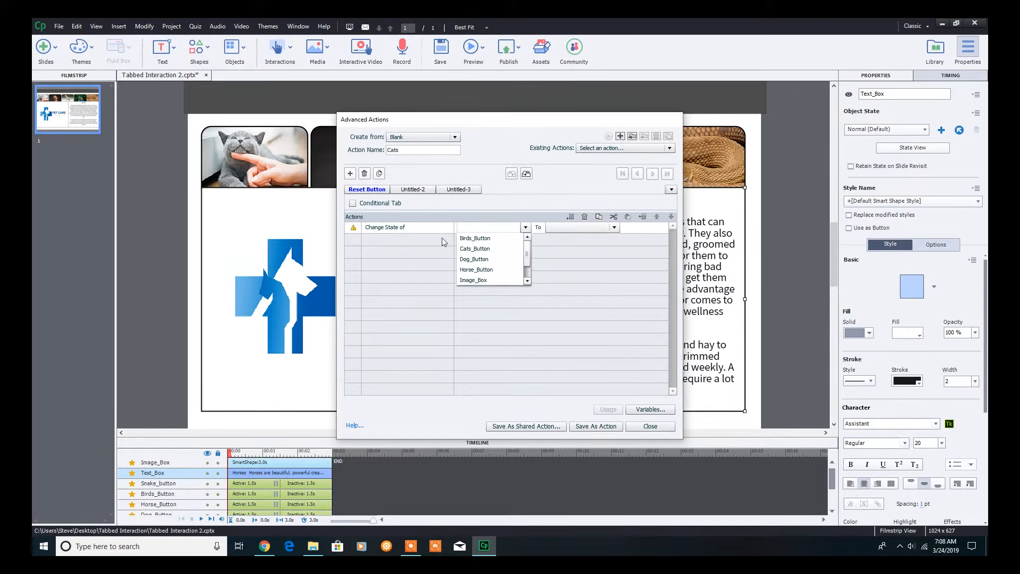
left_click(476, 249)
left_click(528, 241)
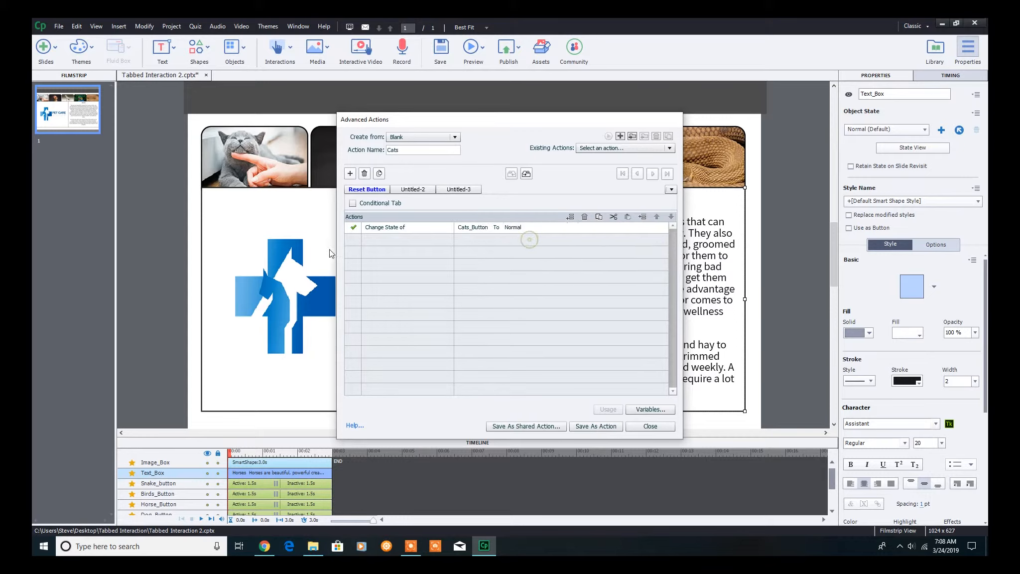
Step: Add a second Change State of action that sets Dog_Button to Normal
left_click(376, 240)
scroll(383, 259, "down", 10)
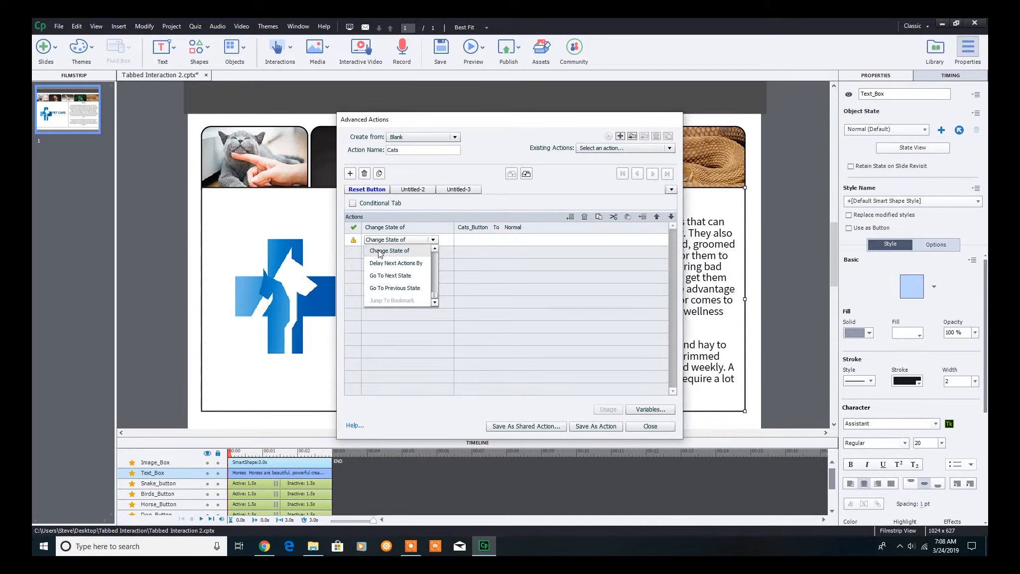
left_click(394, 244)
left_click(471, 273)
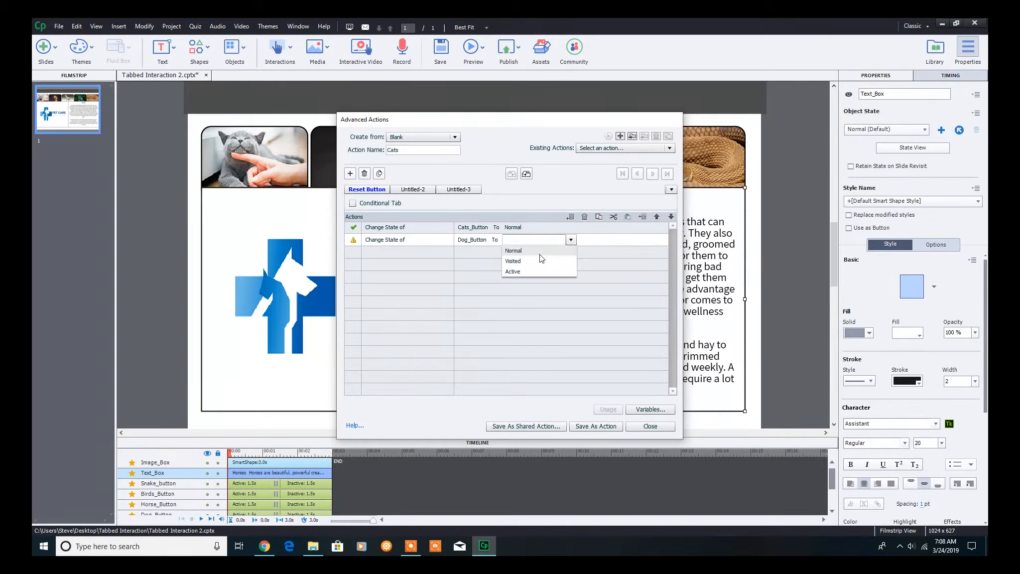
left_click(540, 248)
Step: Add a third Change State of action that sets Horse_Button to Normal
left_click(381, 254)
scroll(383, 264, "down", 5)
left_click(382, 263)
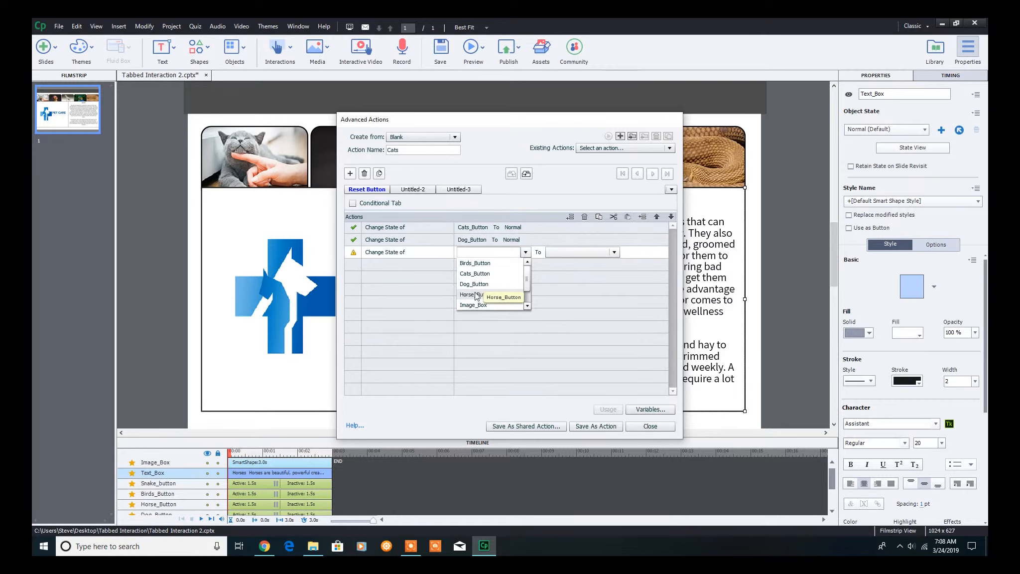
left_click(476, 296)
left_click(527, 262)
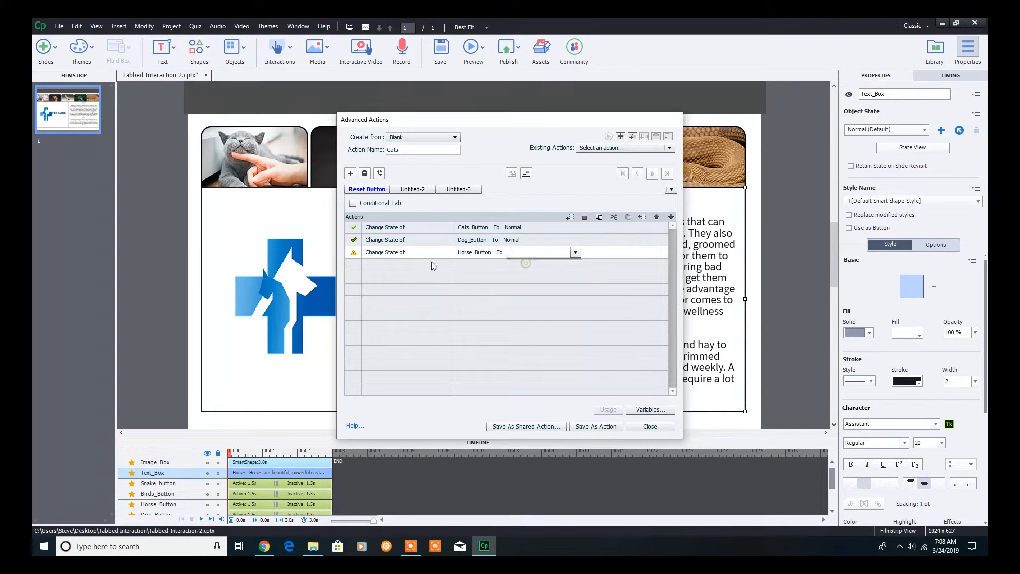
Step: Add a fourth Change State of action that sets Birds_Button to Normal
left_click(378, 264)
scroll(378, 294, "down", 5)
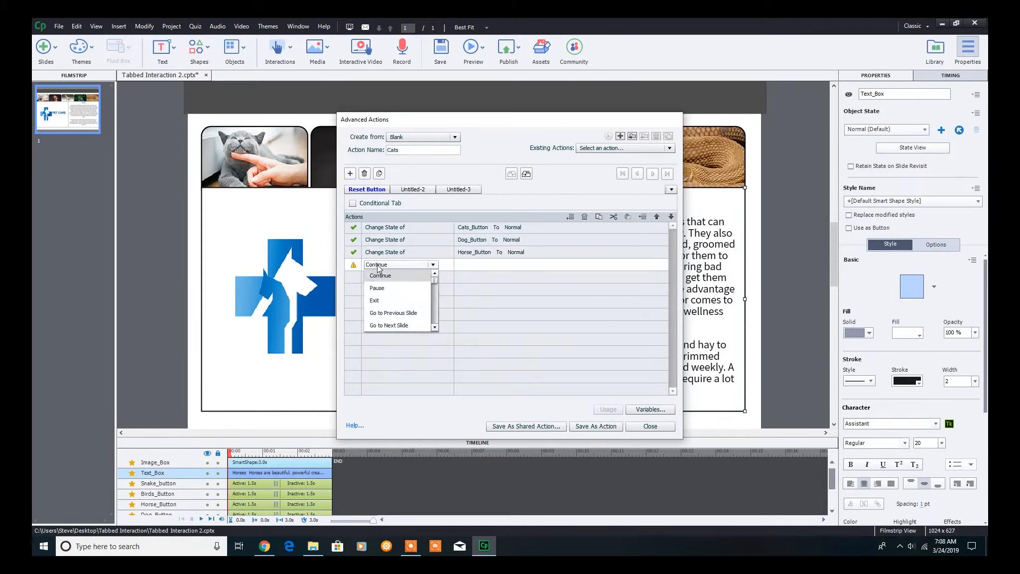
left_click(379, 275)
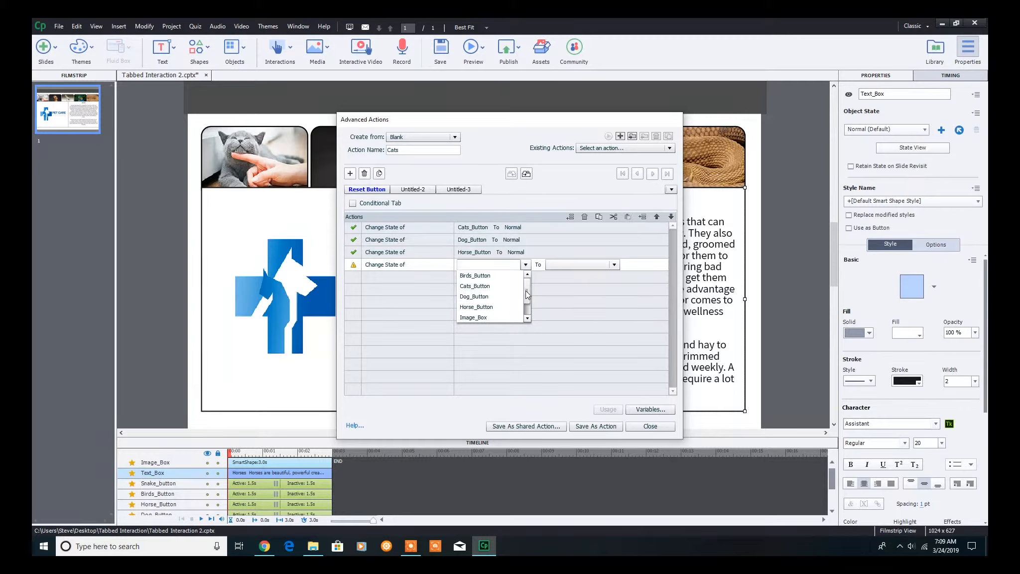
scroll(498, 294, "up", 1)
left_click(476, 286)
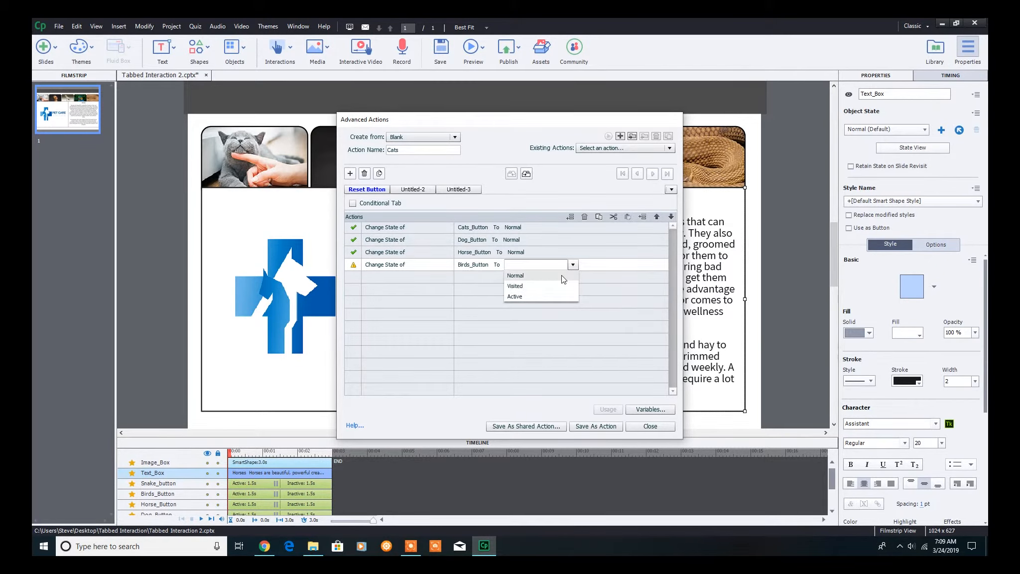
Step: Add a fifth Change State of action that sets Snake_button to Normal
left_click(394, 277)
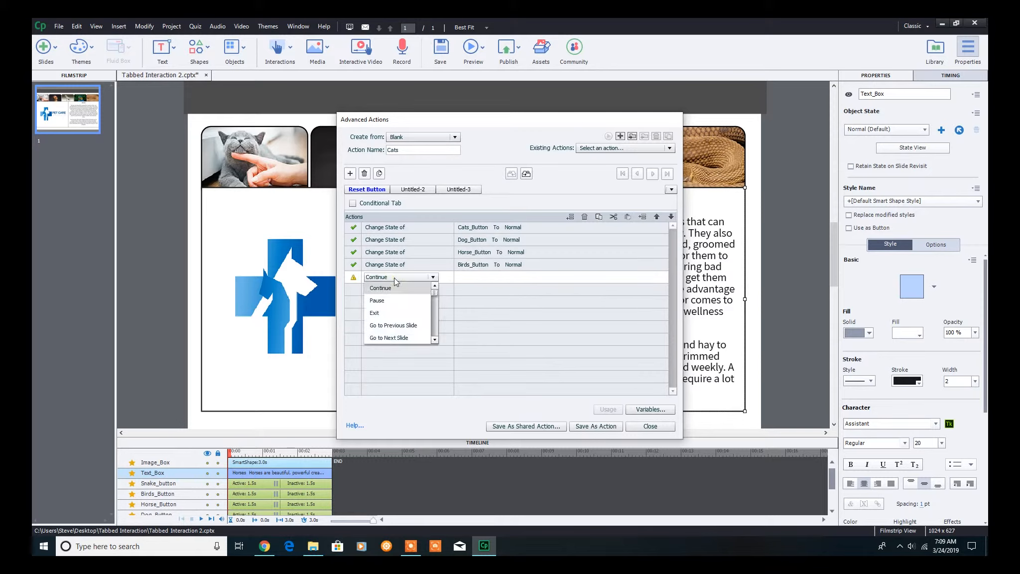
left_click(397, 289)
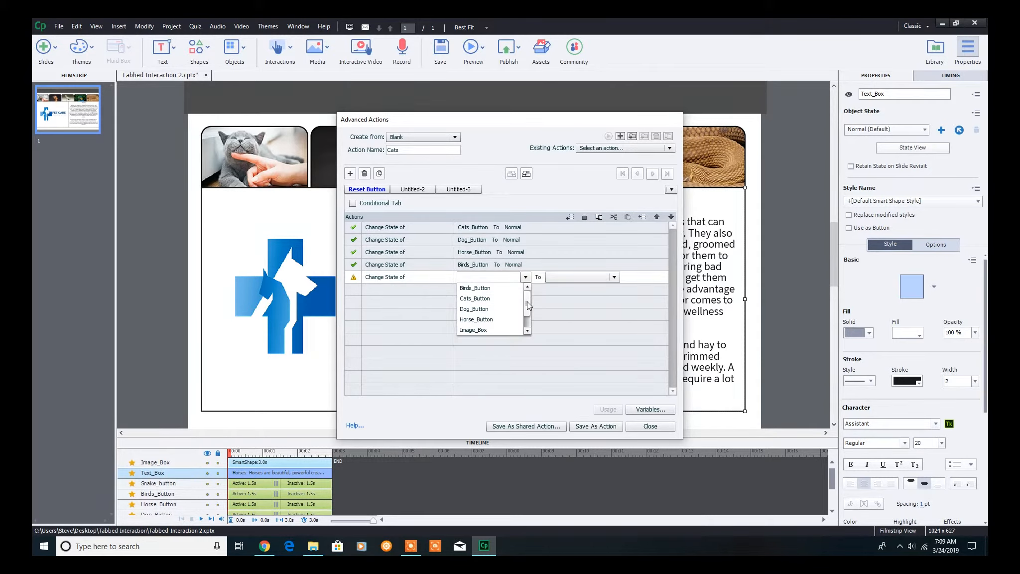
left_click(477, 319)
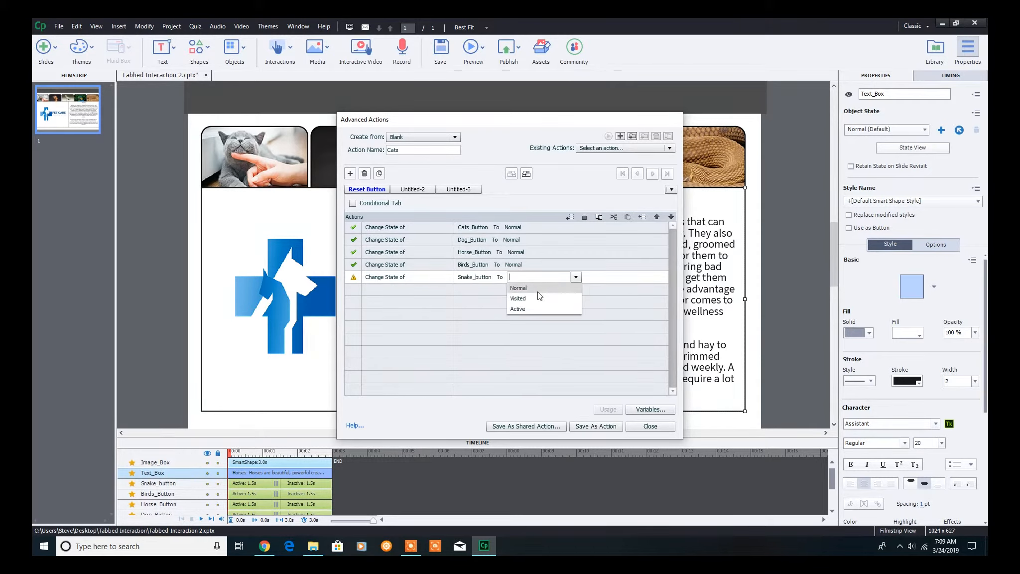
left_click(513, 285)
Step: Rename the second tab of the Cats action Cat Visited and make it conditional
left_click(406, 190)
double_click(408, 189)
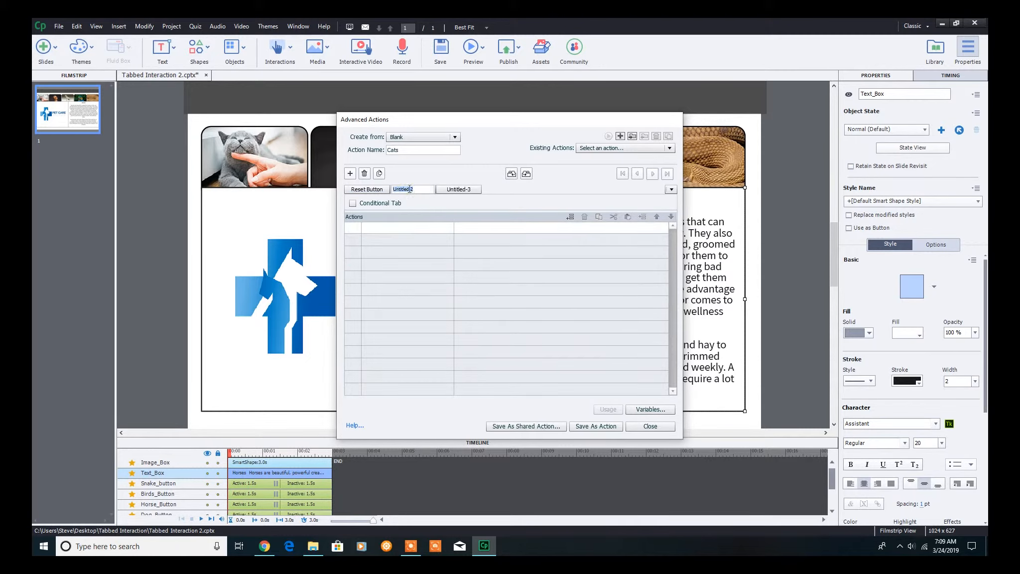
type("c")
left_click(365, 204)
Step: Define the Cat Visited condition as the variable catbutton being equal to the literal 1
left_click(386, 242)
left_click(385, 240)
left_click(384, 247)
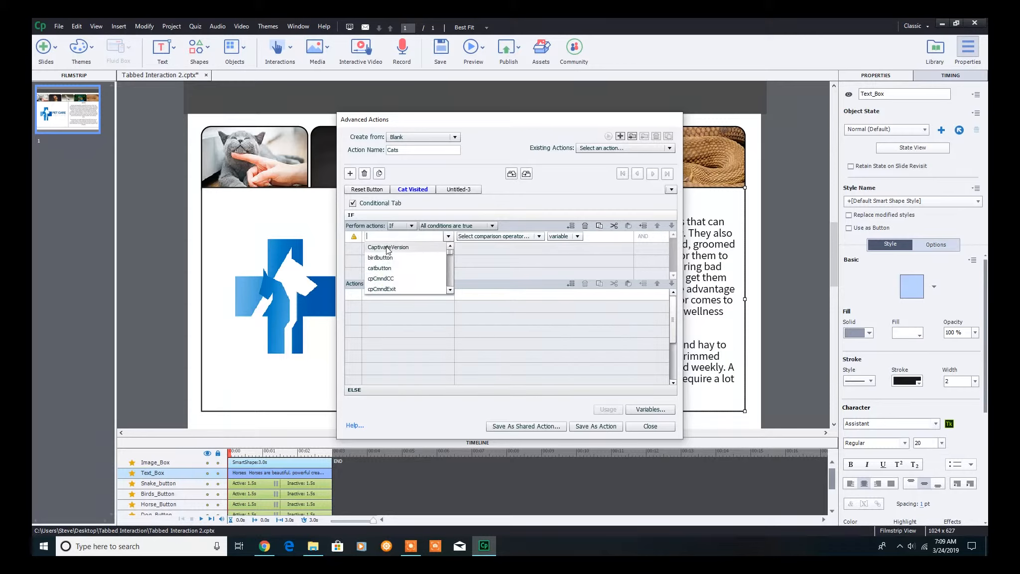
left_click(380, 265)
left_click(430, 236)
left_click(414, 245)
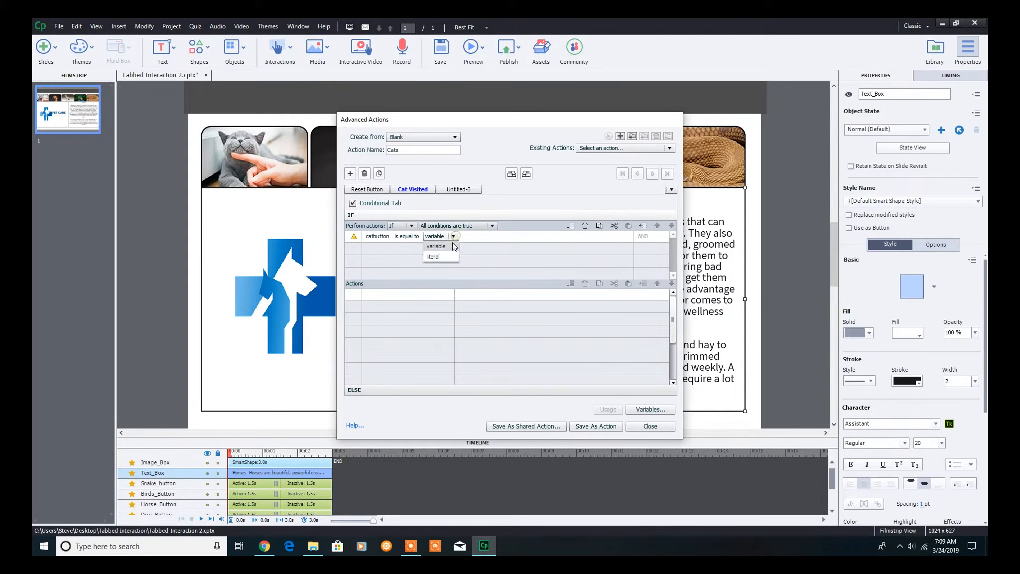
left_click(436, 255)
key("Return")
Step: Add a Change State of action under the Cat Visited condition that sets Cats_Button to Visited
left_click(374, 294)
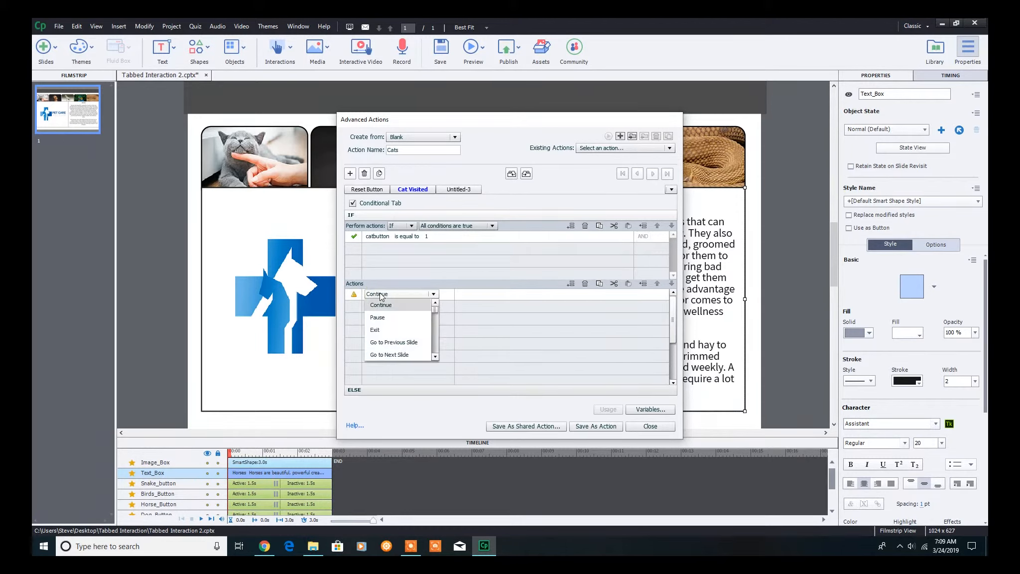
left_click(388, 303)
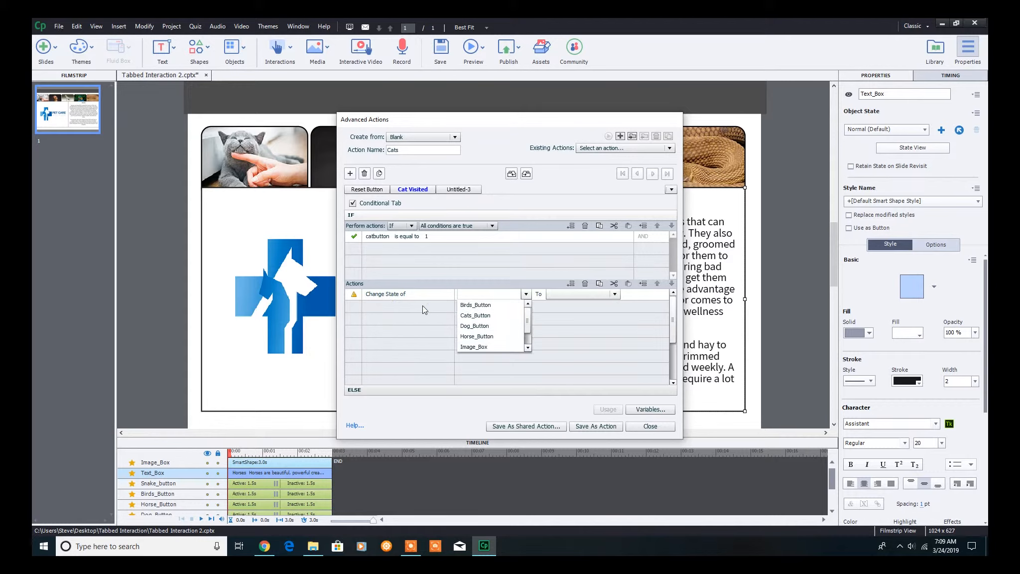
left_click(473, 317)
left_click(529, 294)
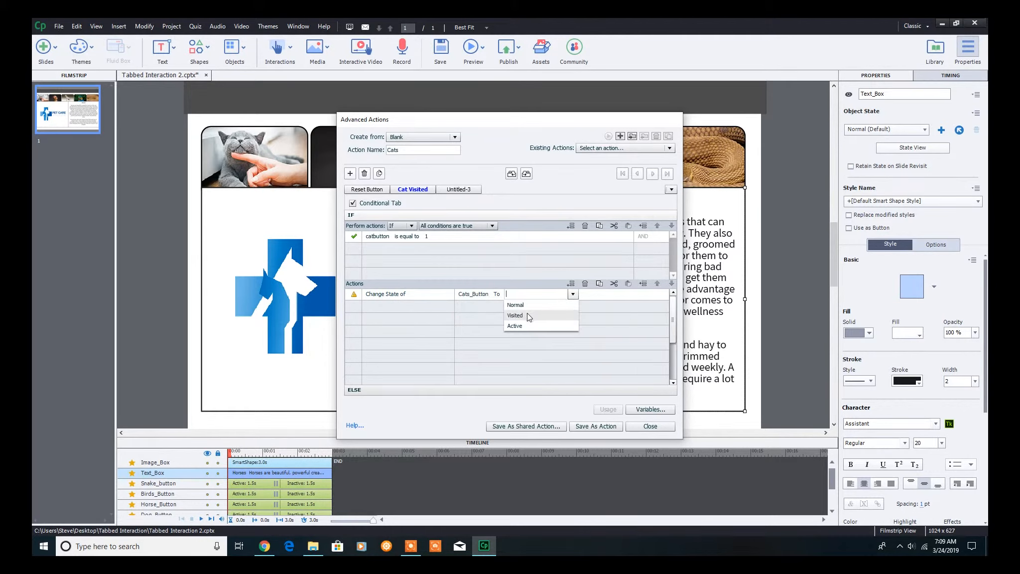
left_click(527, 312)
Step: Rename the third tab of the Cats action Dog Visited and make it conditional
double_click(459, 188)
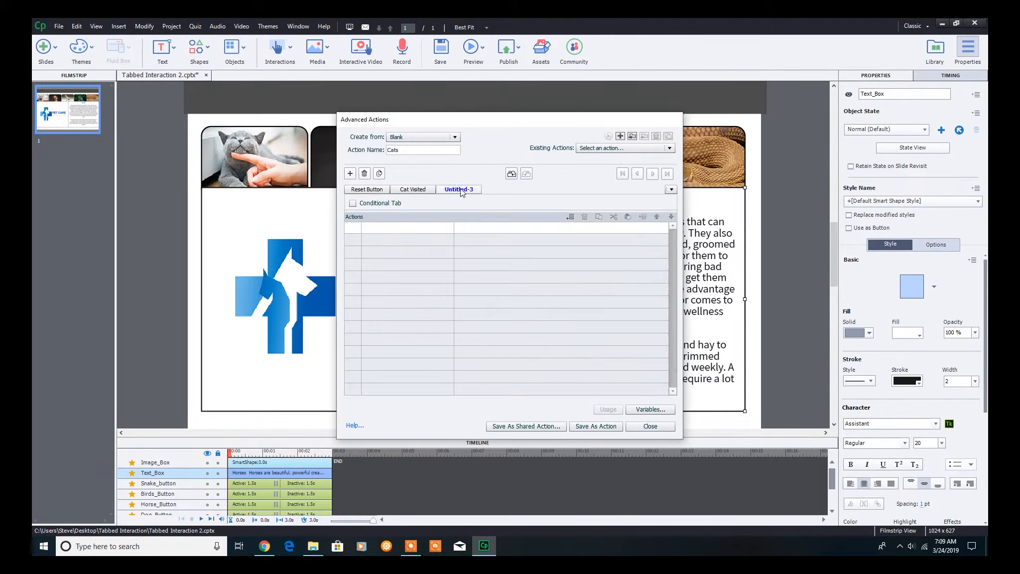
type("Dog Visited")
left_click(383, 203)
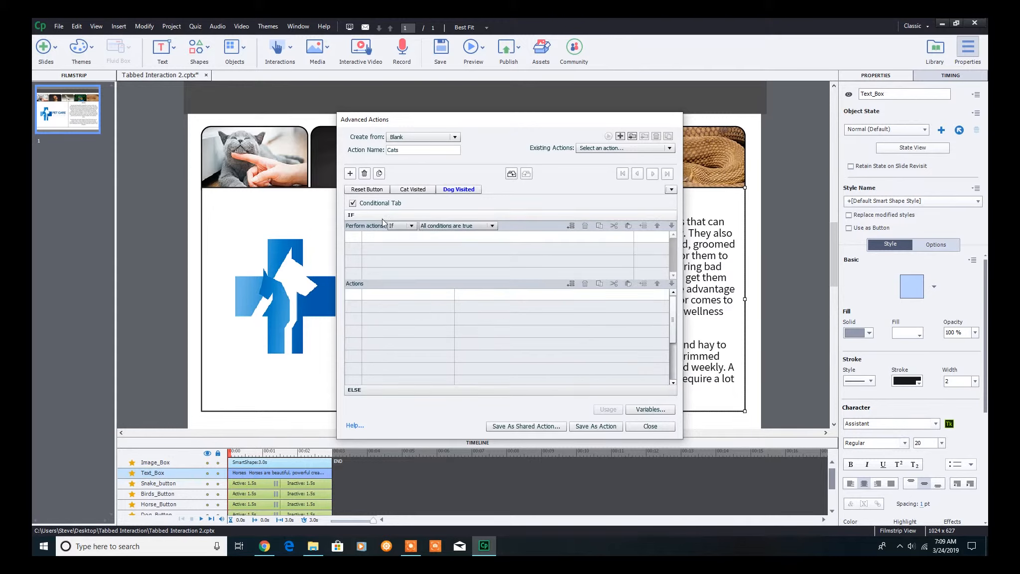
Step: Define the Dog Visited condition as the variable dogbutton being equal to the literal 1
left_click(372, 236)
type("do")
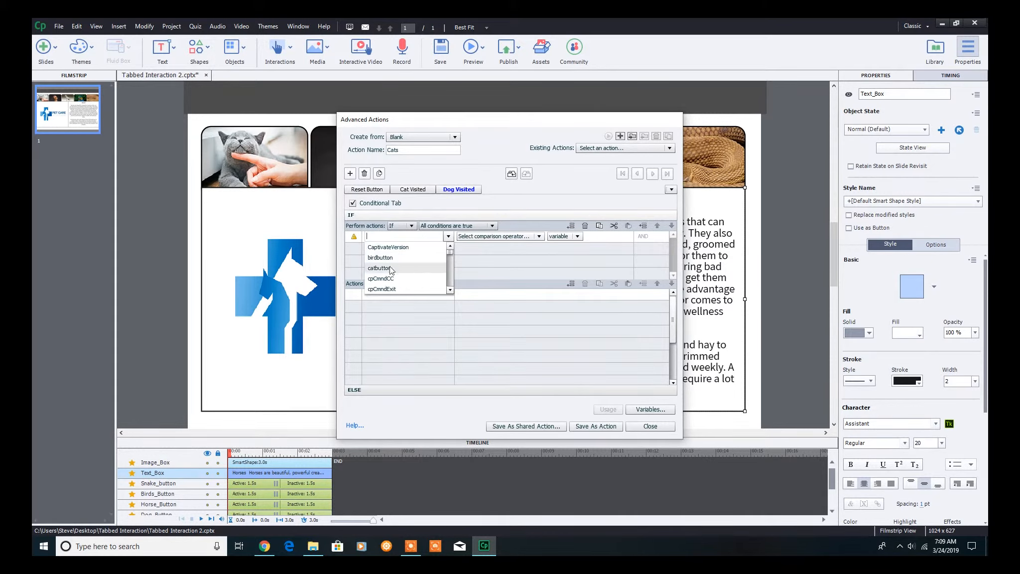
left_click(380, 244)
left_click(409, 236)
left_click(404, 247)
type("1")
Step: Add a Change State of action under the Dog Visited condition that sets Dog_Button to Visited
left_click(384, 294)
left_click(399, 294)
left_click(394, 307)
left_click(526, 294)
scroll(492, 328, "down", 1)
left_click(475, 301)
left_click(575, 294)
left_click(558, 319)
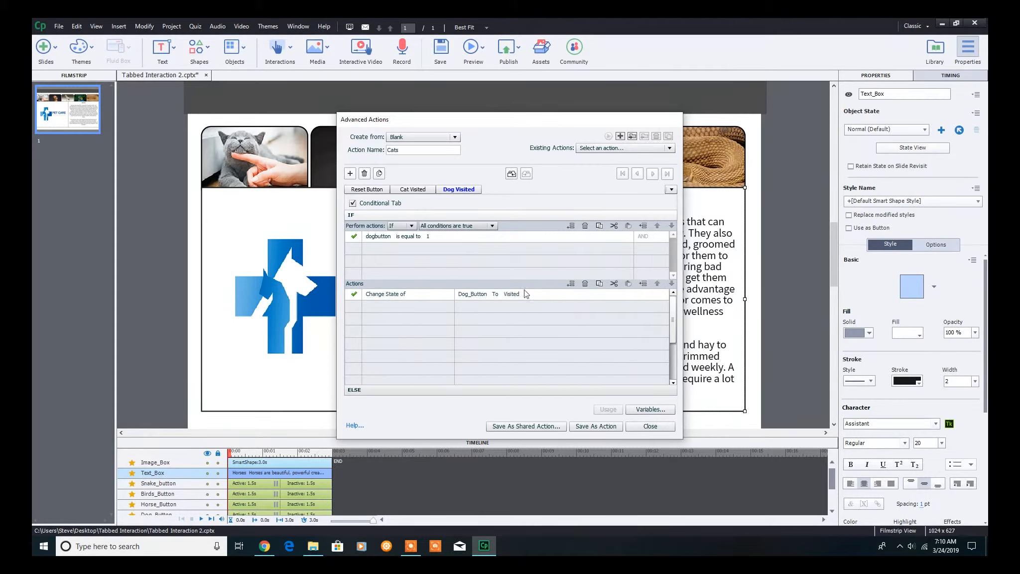
Step: Duplicate the Dog Visited tab as Horse Visited and switch its condition variable to horsebutton
left_click(379, 174)
double_click(493, 190)
type("Horse Visited")
left_click(379, 237)
type("ho")
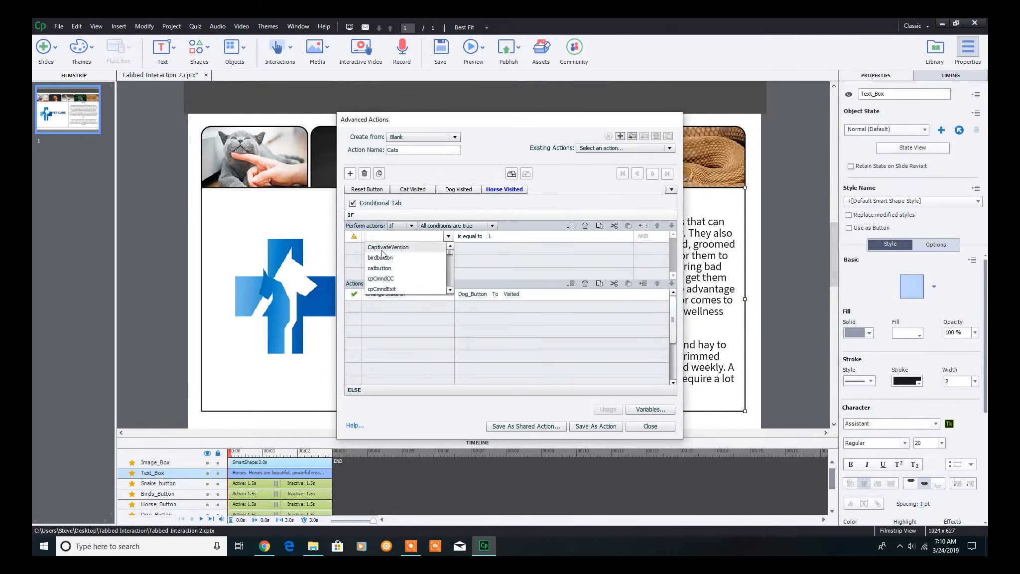
left_click(383, 289)
Step: Make the Horse Visited action set Horse_Button to Visited, and save the Cats advanced action
left_click(473, 294)
left_click(475, 332)
left_click(517, 316)
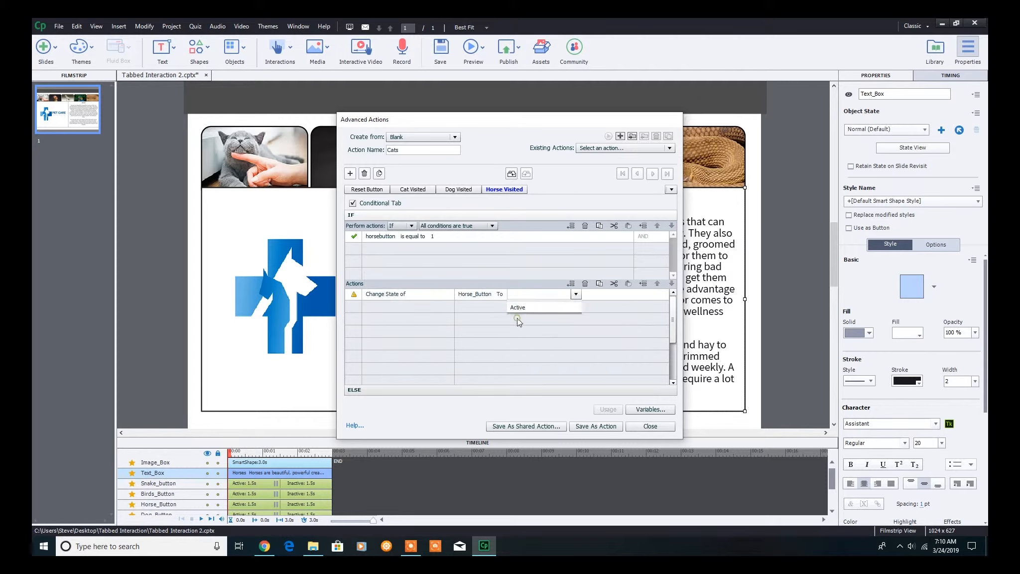
left_click(601, 426)
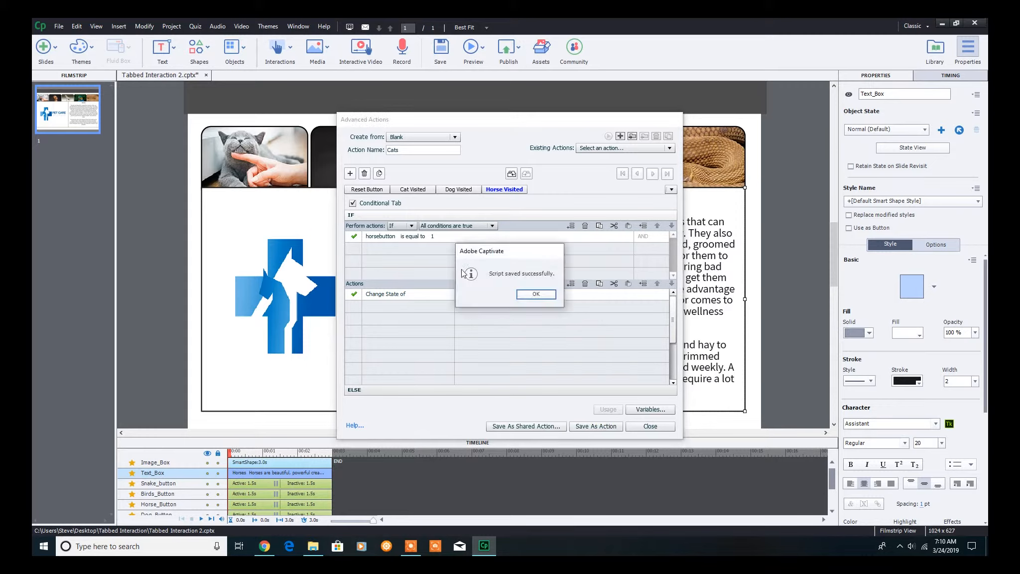
left_click(537, 296)
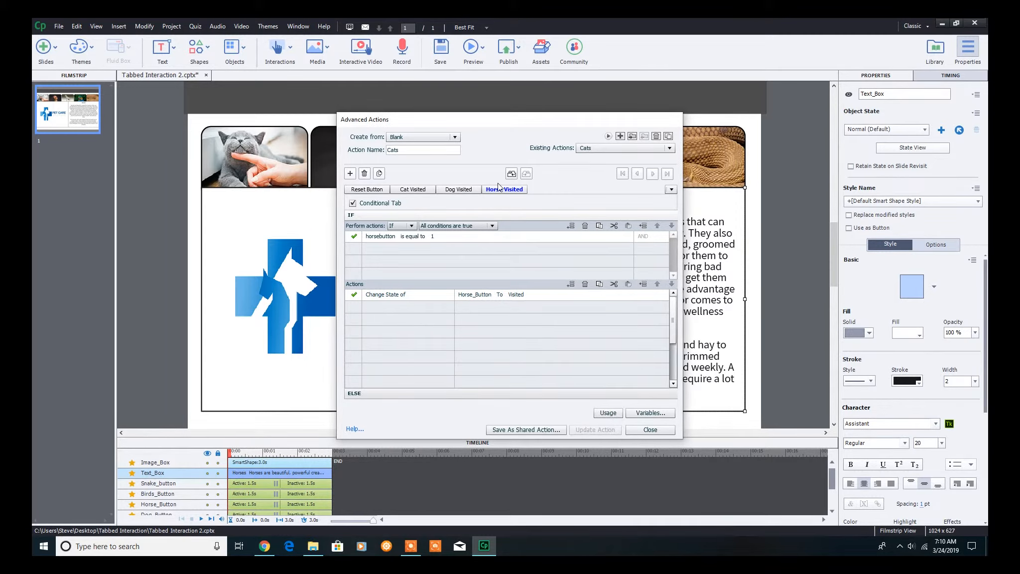
Step: Duplicate the Horse Visited tab as Bird Visited and switch its condition variable to birdbutton
left_click(380, 174)
left_click(379, 237)
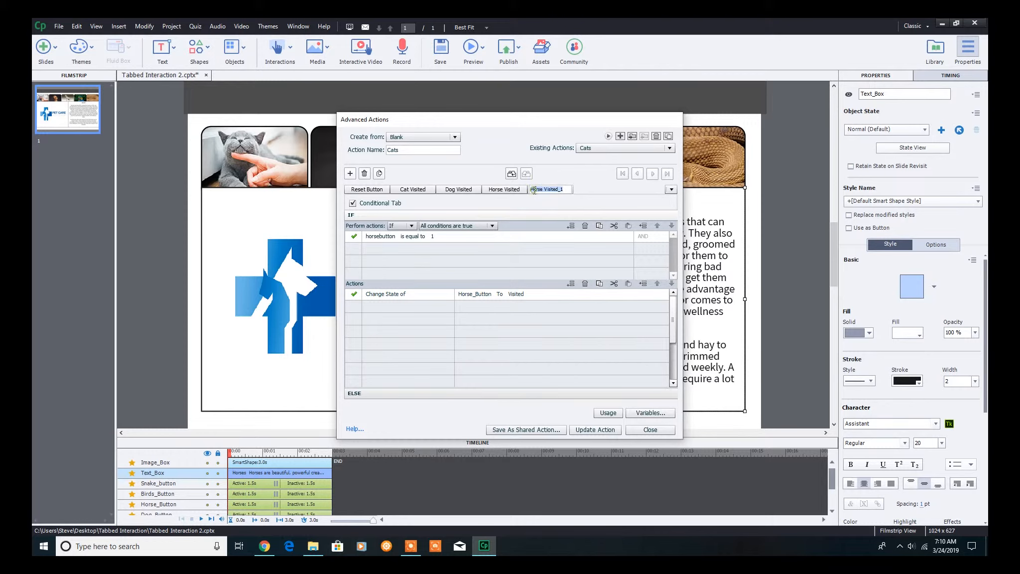
type("Bird")
left_click(375, 236)
left_click(376, 256)
Step: Make the Bird Visited tab's Change State of action set Birds_Button to Visited
left_click(480, 303)
left_click(476, 327)
left_click(514, 294)
left_click(519, 310)
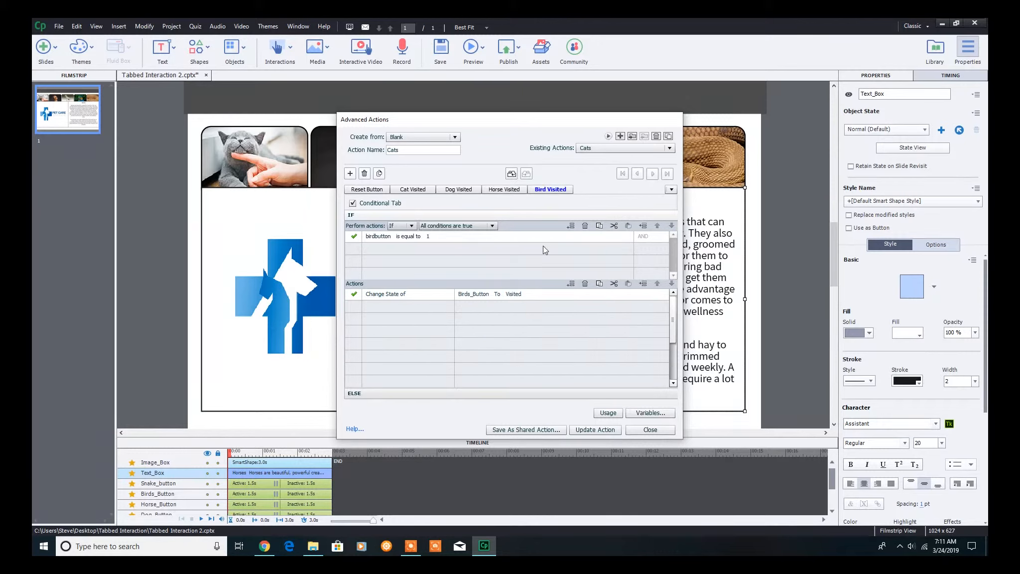
Step: Duplicate the Bird Visited tab as Snake Visited and switch its condition variable to snakebutton
left_click(379, 173)
double_click(590, 188)
type("Snake Visited")
left_click(375, 237)
type("sna")
left_click(385, 247)
Step: Make the Snake Visited tab's Change State of action set Snake_button to Visited
left_click(479, 294)
left_click(528, 318)
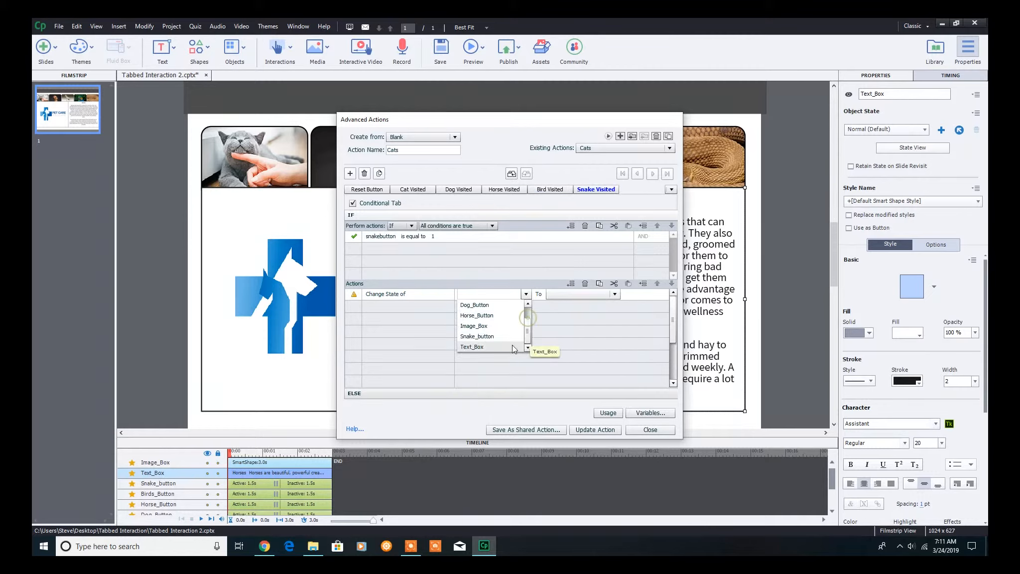
left_click(477, 337)
left_click(548, 294)
left_click(518, 315)
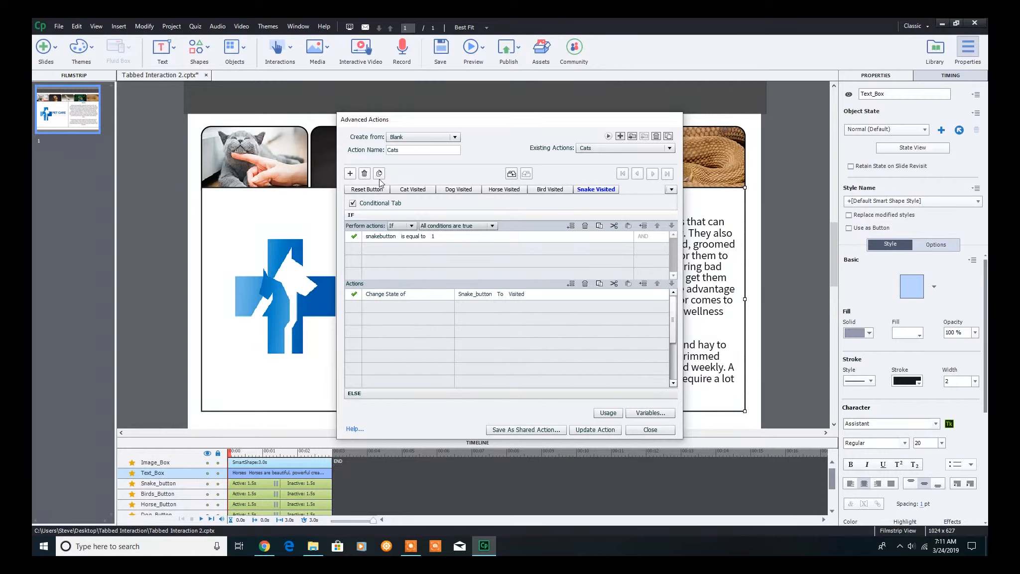
Step: Add a non-conditional tab named Cat Button Action whose first action assigns catbutton the literal 1
left_click(350, 174)
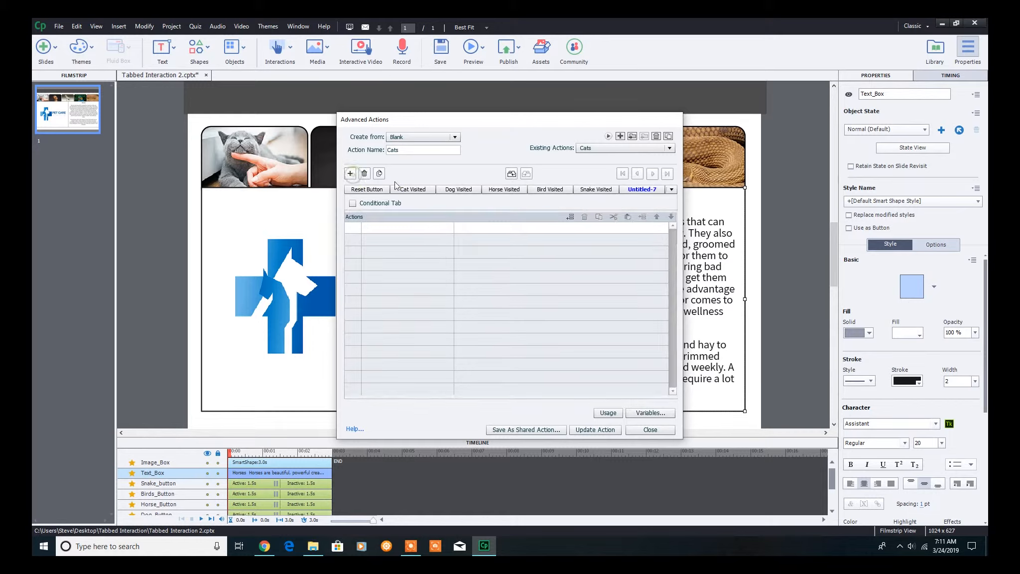
double_click(641, 190)
left_click(375, 227)
left_click(376, 226)
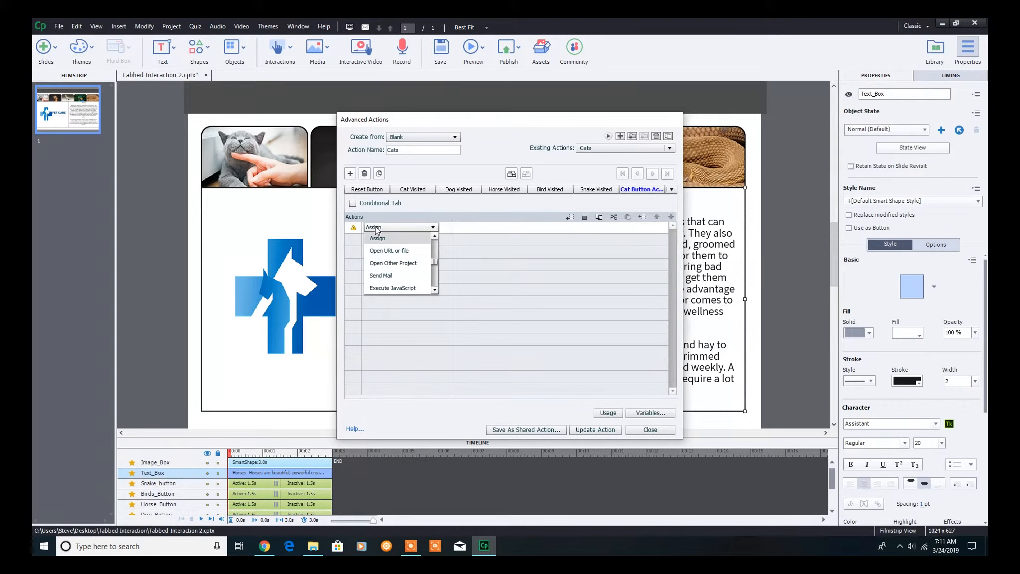
left_click(377, 239)
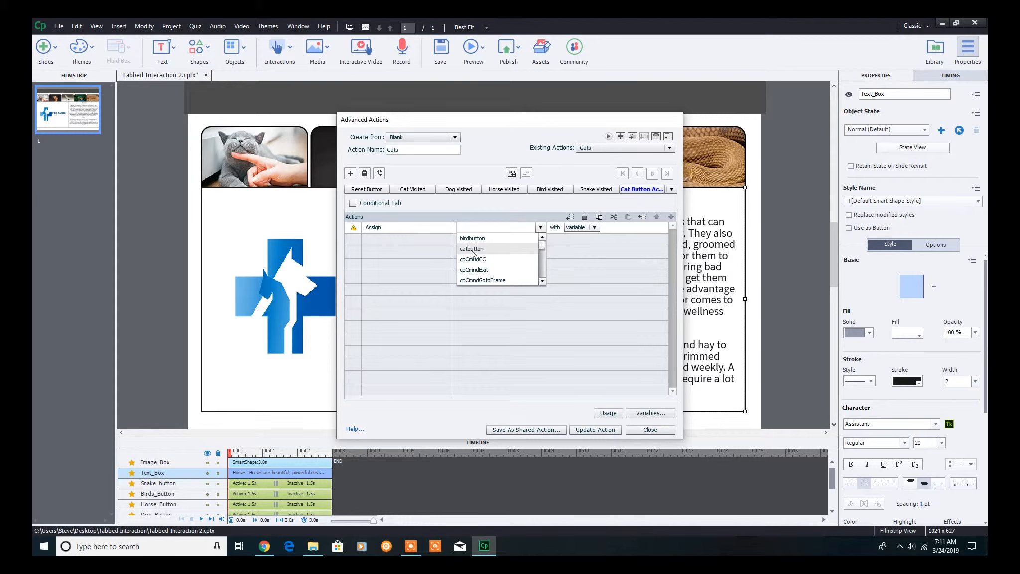
left_click(471, 249)
left_click(513, 227)
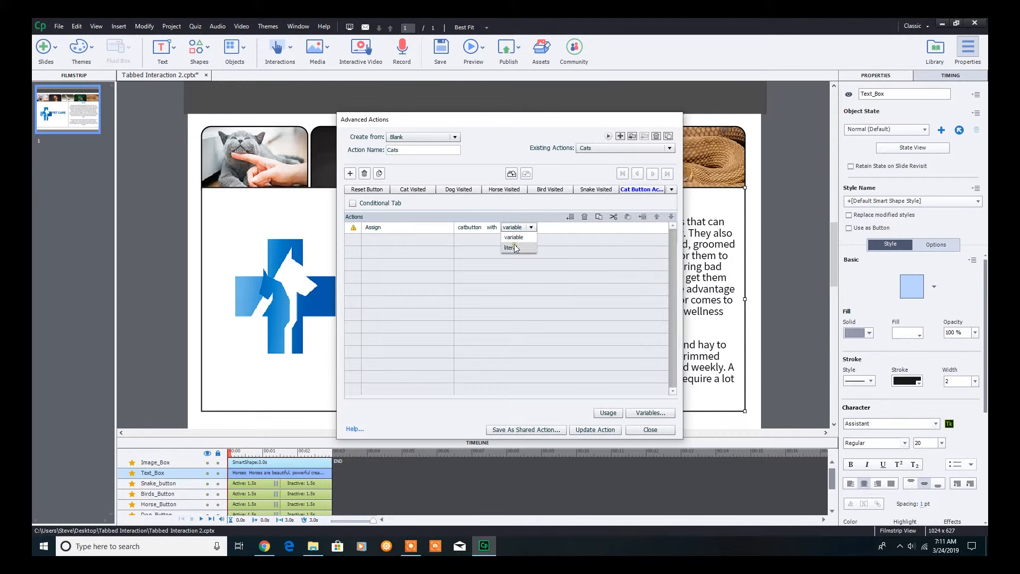
type("1")
key("Return")
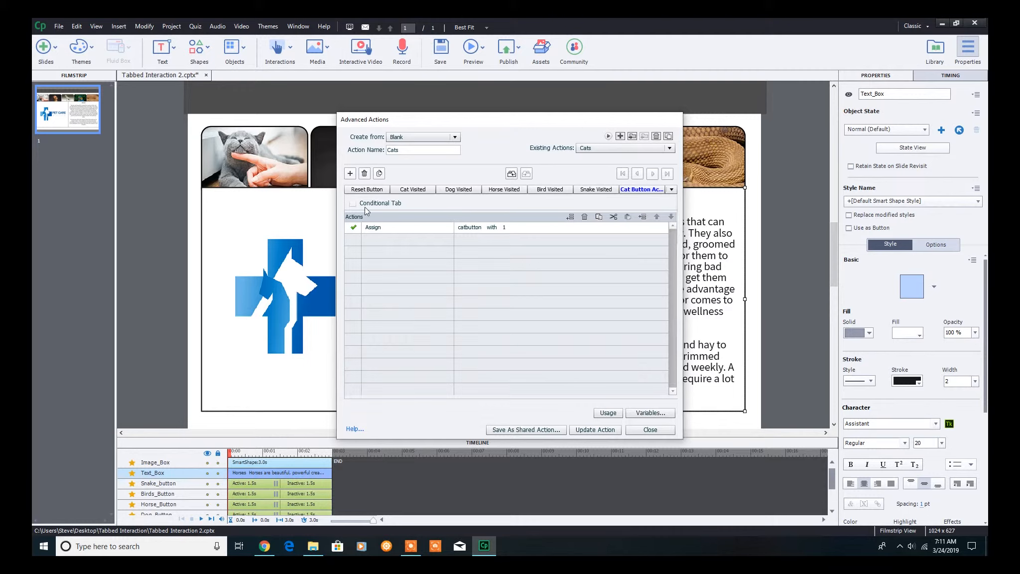
Step: Add a Change State of action to the Cat Button Action tab that sets Cats_Button to Active
left_click(378, 240)
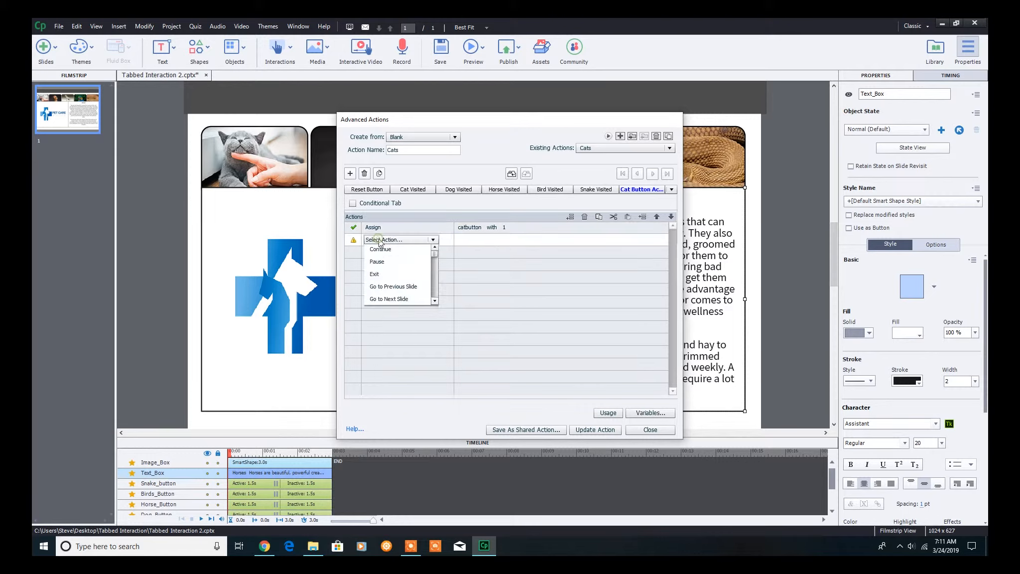
scroll(384, 269, "down", 10)
left_click(384, 250)
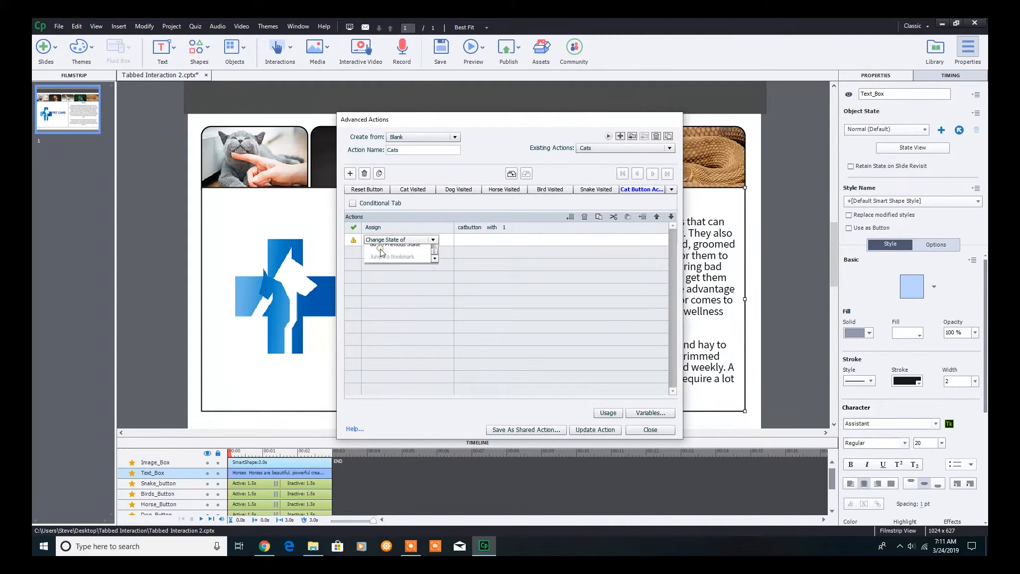
left_click(476, 263)
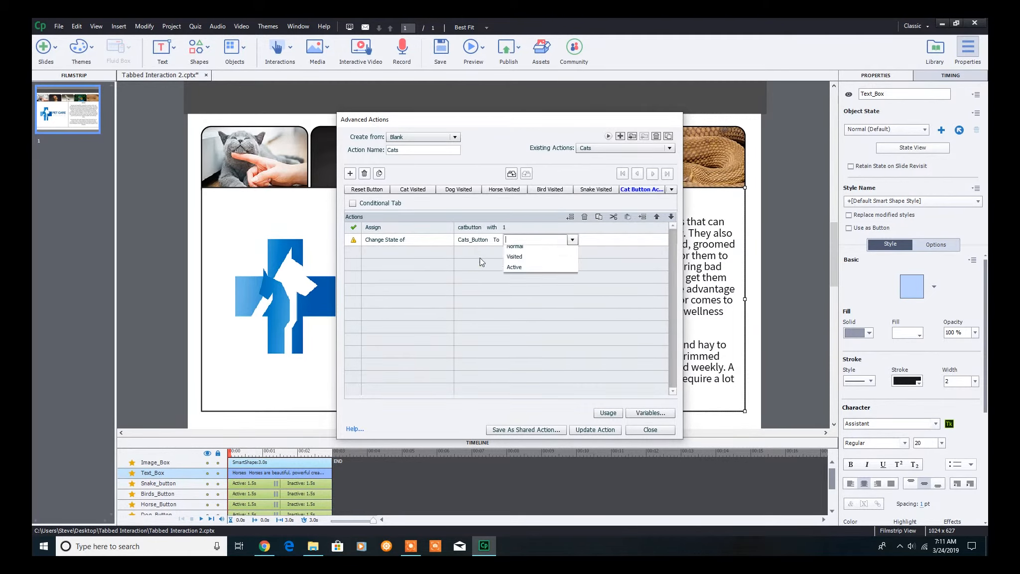
left_click(509, 270)
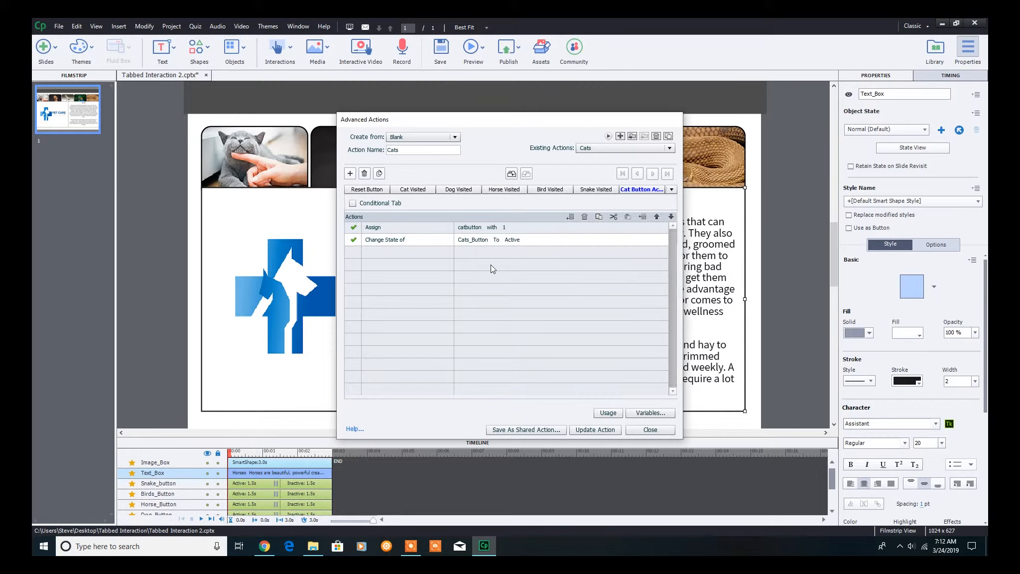
Step: Add a Change State of action to the Cat Button Action tab that sets Image_Box to Cats
left_click(380, 250)
scroll(385, 264, "down", 10)
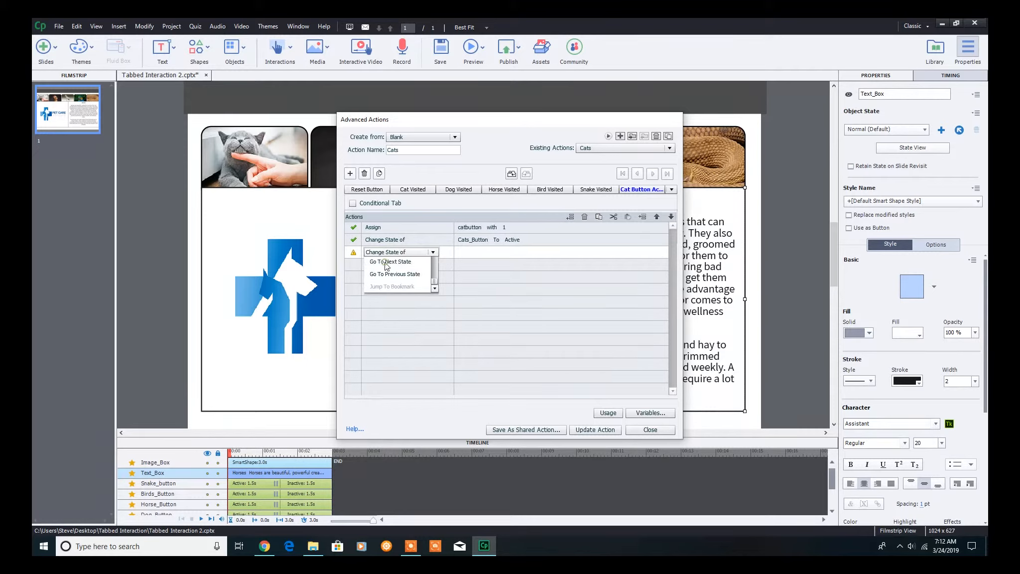
left_click(384, 252)
left_click(472, 305)
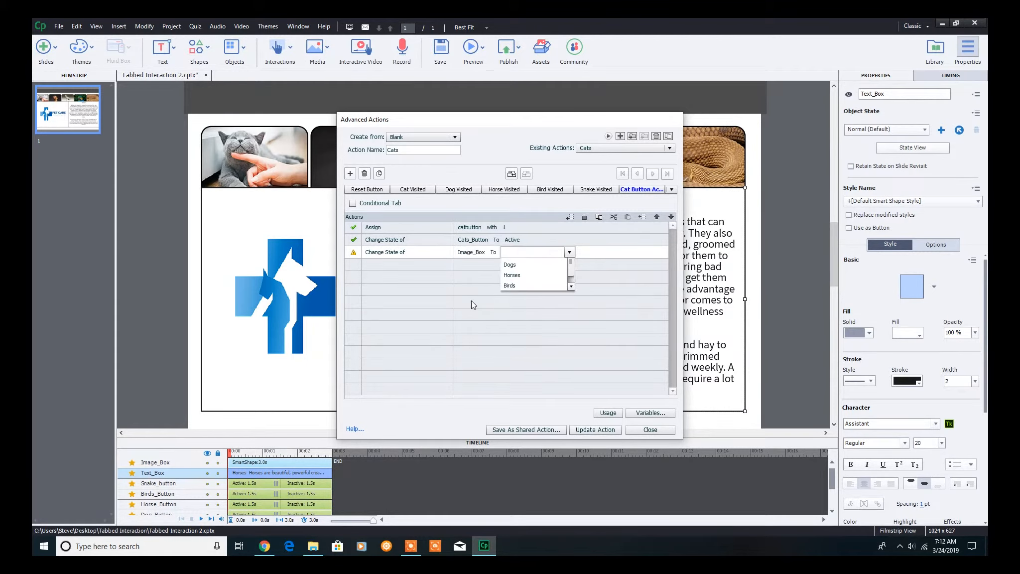
left_click(525, 270)
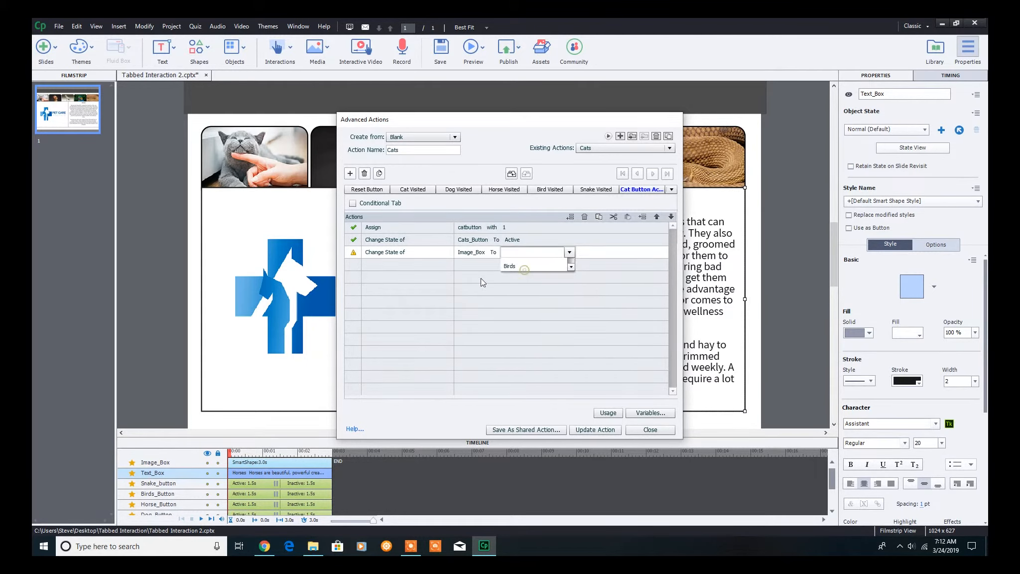
Step: Add a Change State of action that sets Text_Box to Cats, and update the saved Cats action
left_click(397, 268)
scroll(400, 271, "down", 5)
left_click(400, 278)
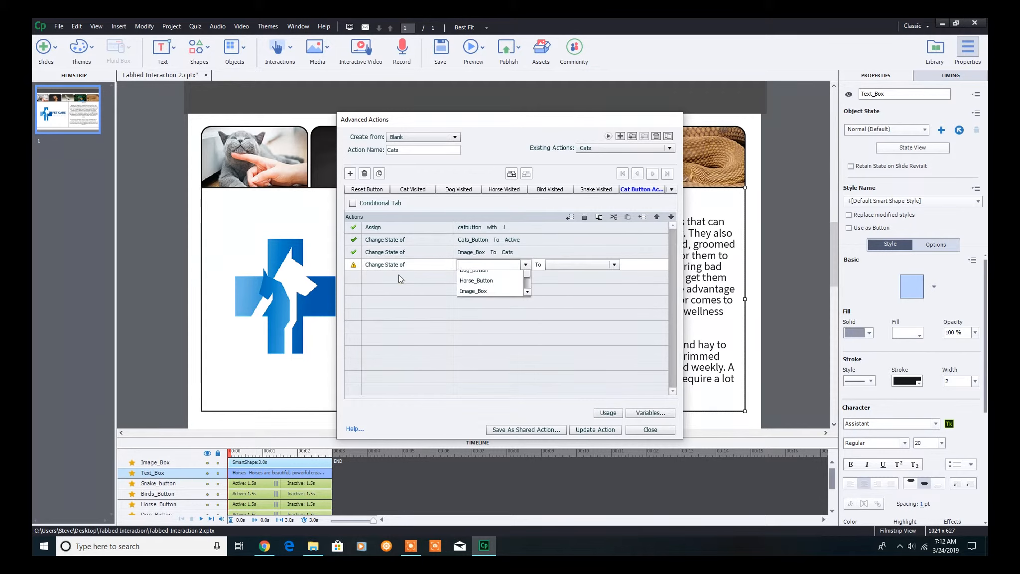
left_click(471, 287)
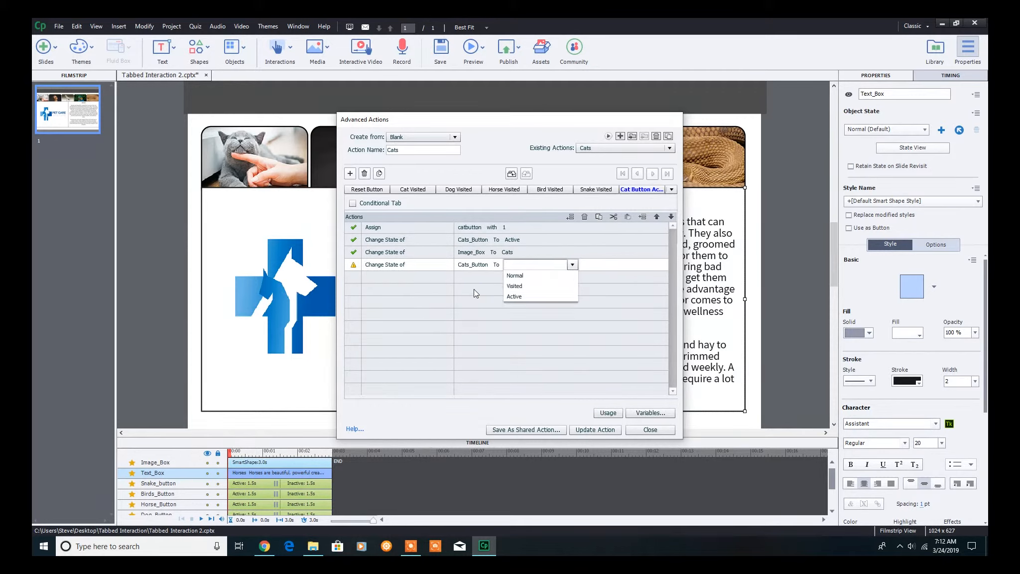
left_click(477, 266)
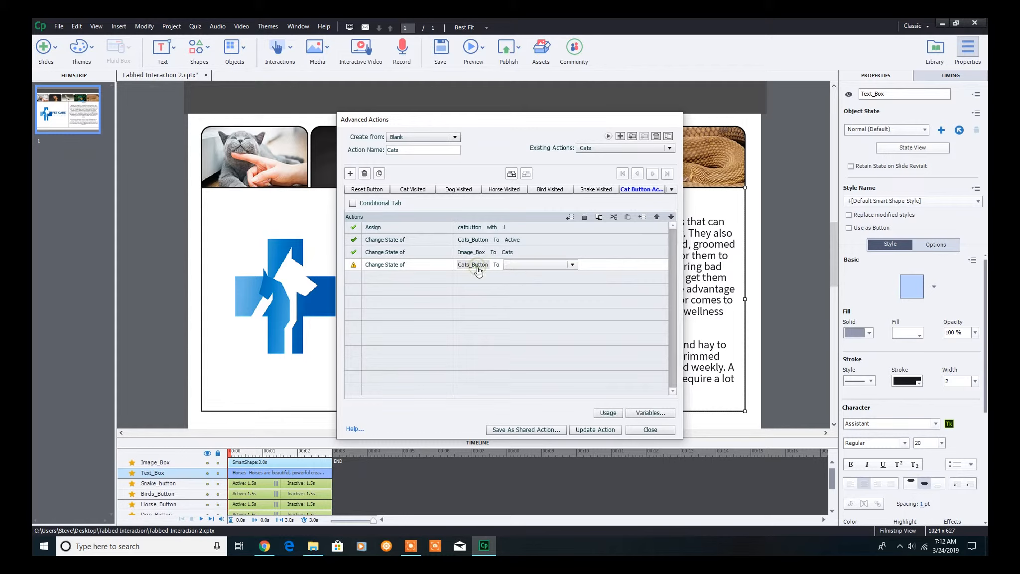
left_click(466, 267)
scroll(494, 294, "down", 3)
left_click(495, 317)
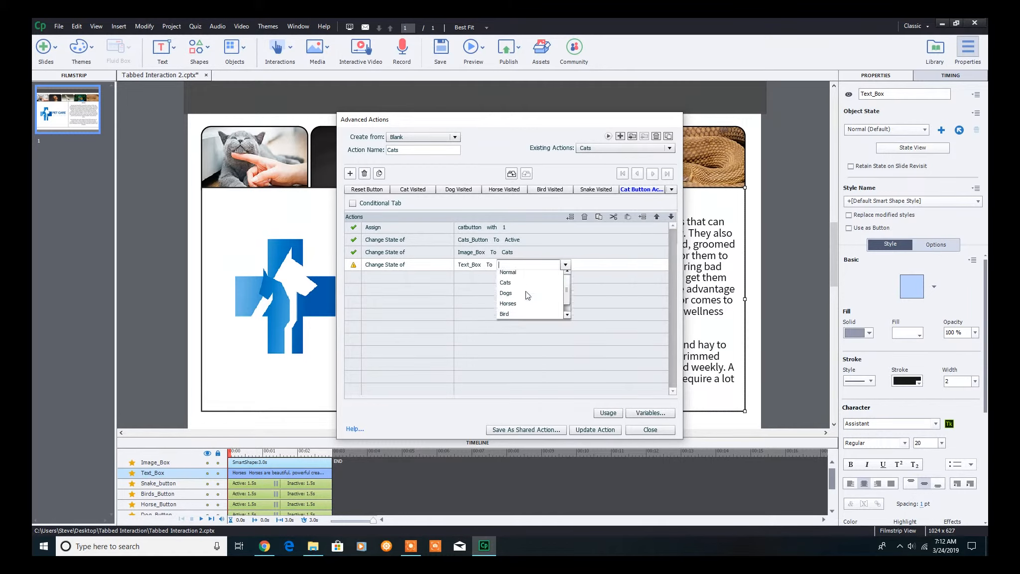
left_click(514, 282)
left_click(583, 428)
left_click(533, 295)
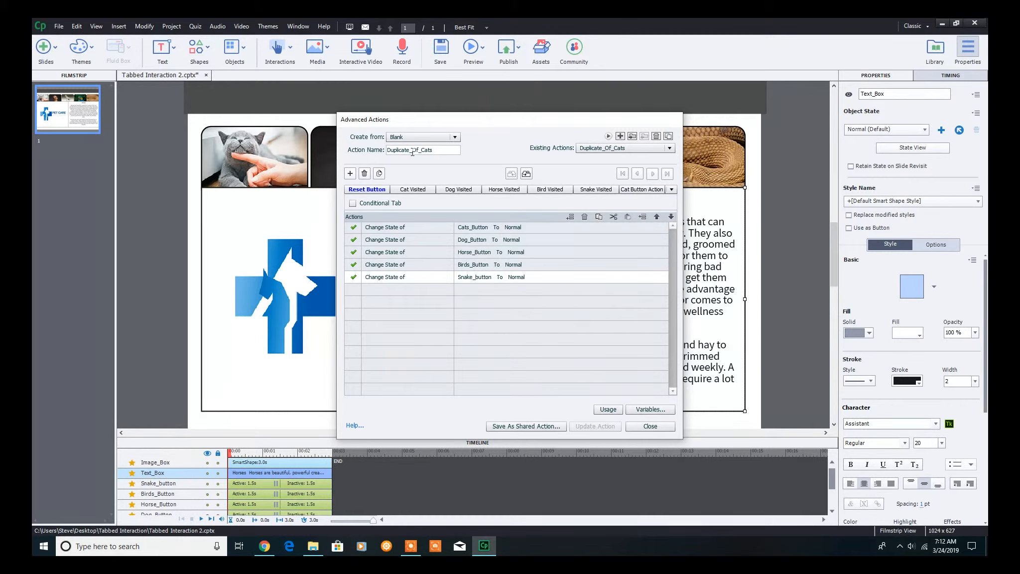
Step: Name the duplicate of the Cats action Dogs and rename its Cat Button Action tab Dog\ Button Action
double_click(429, 149)
type("Dogs")
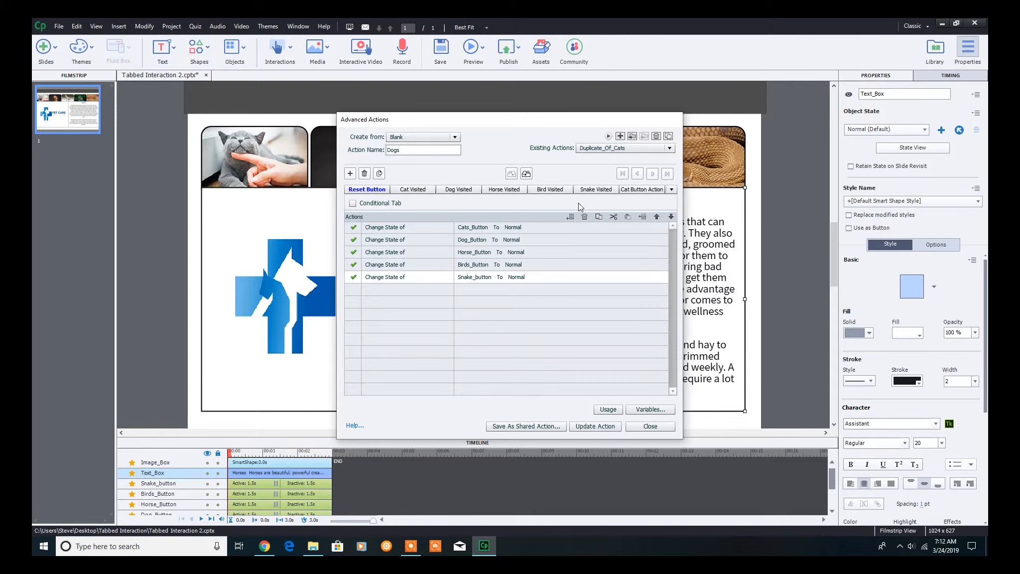
left_click(644, 191)
double_click(626, 191)
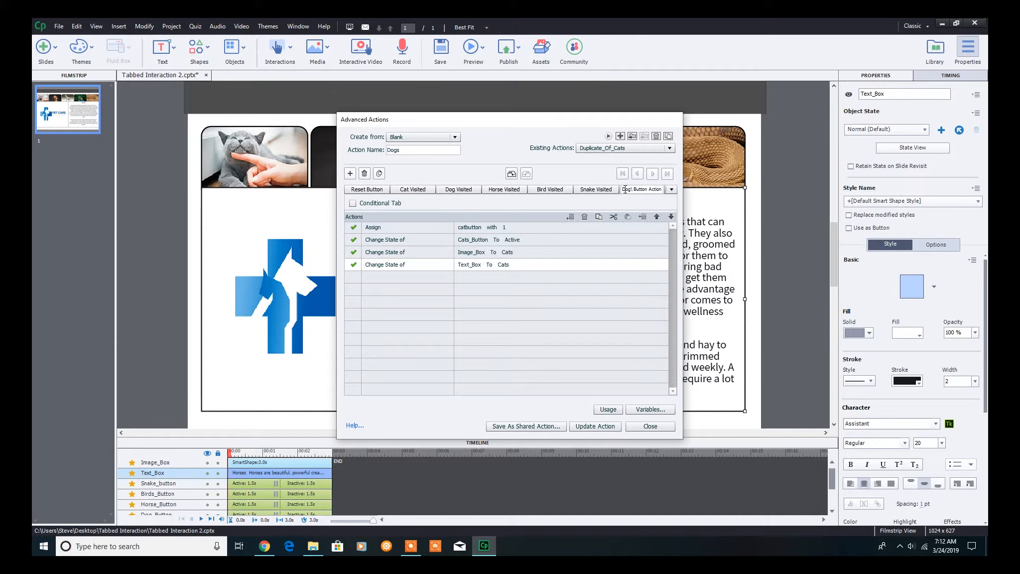
Step: Change the Assign action in the Dogs action's last tab to use the variable dogbutton
left_click(467, 225)
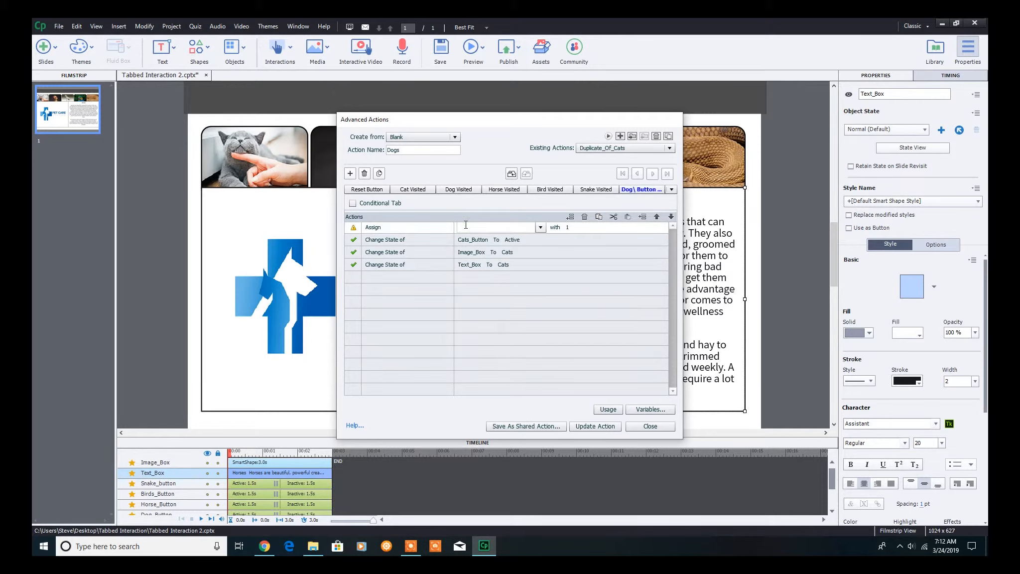
left_click(465, 224)
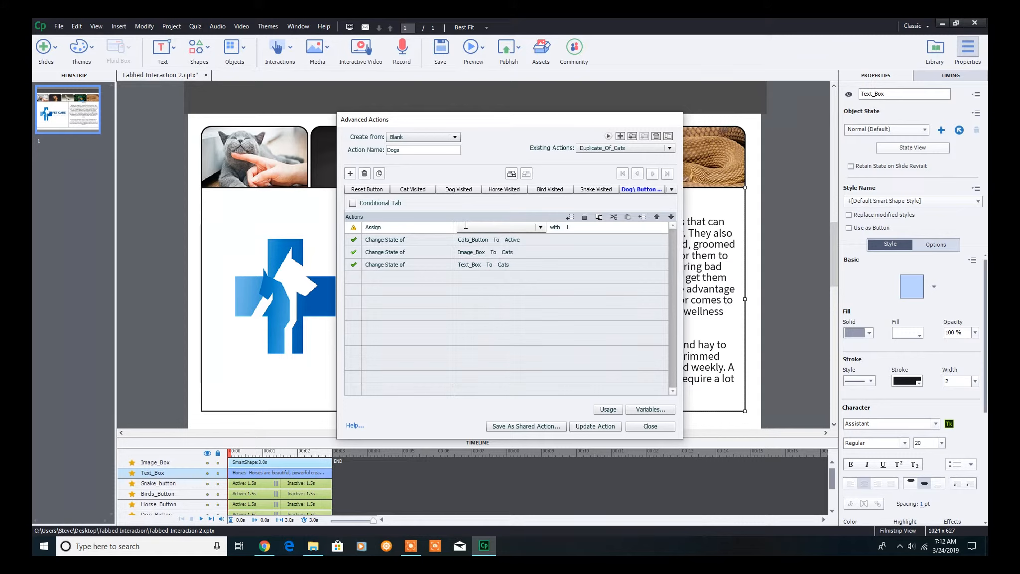
left_click(539, 227)
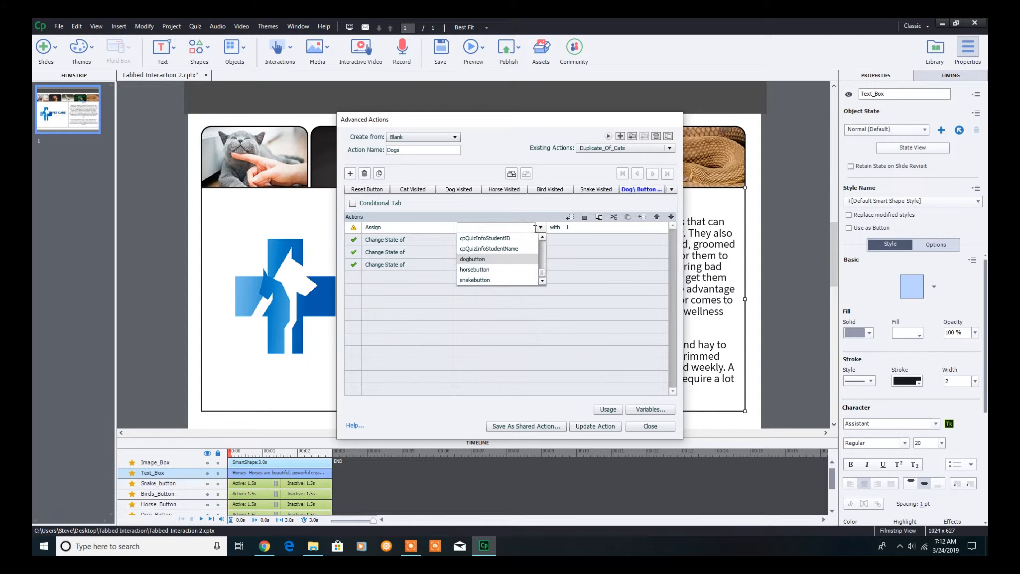
left_click(486, 259)
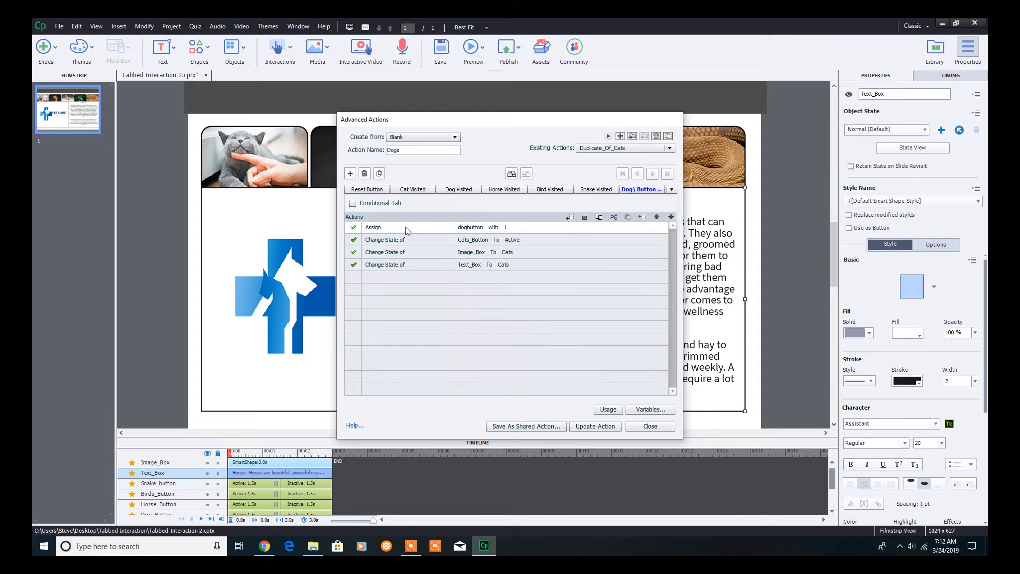
Step: Change the Cats_Button state change in the Dogs action's last tab so it sets Dog_Button to Active
left_click(466, 239)
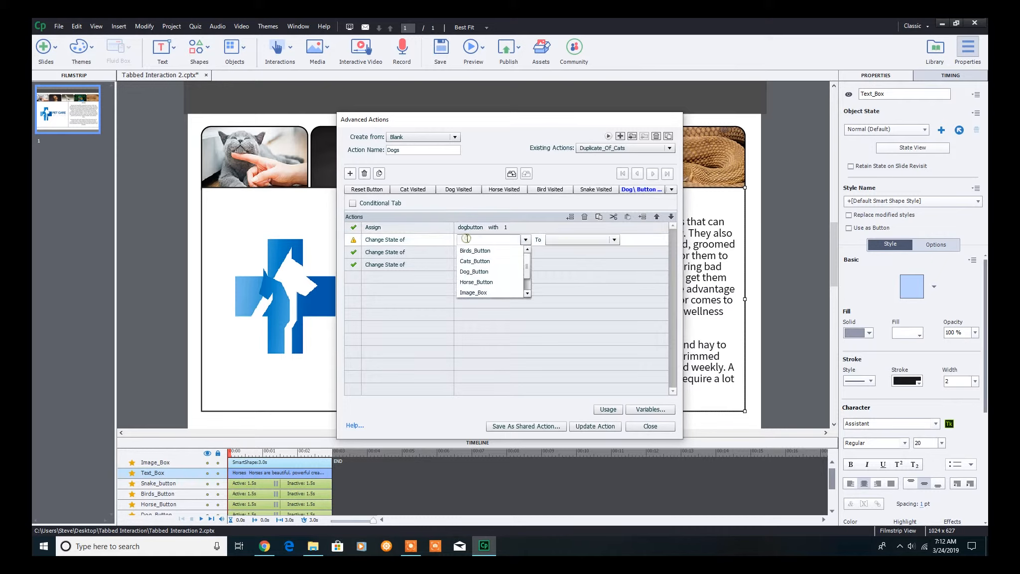
left_click(474, 263)
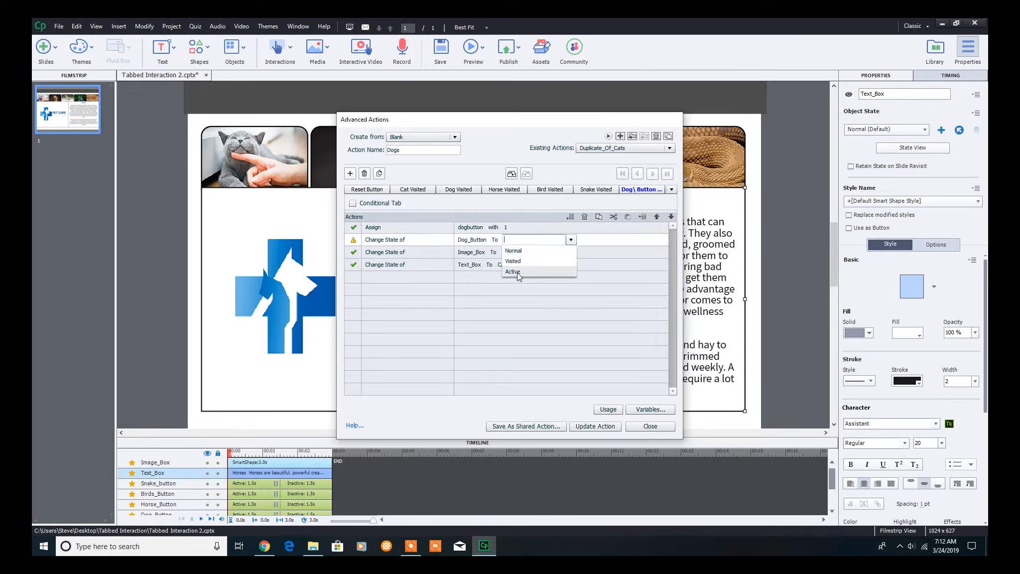
left_click(517, 272)
Step: Set both Image_Box and Text_Box to the Dogs state in the Dogs action, and update the action
left_click(513, 252)
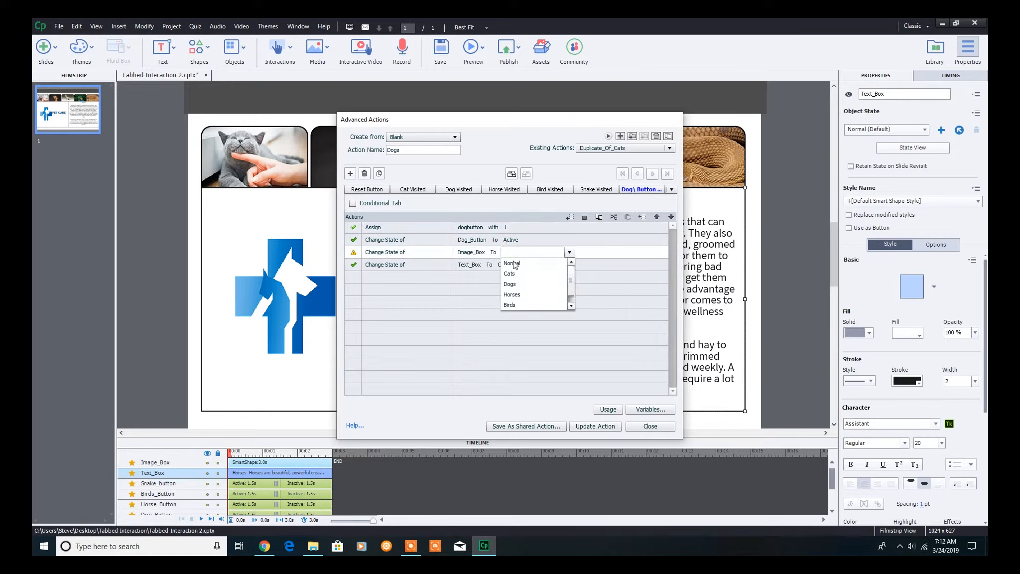
left_click(510, 284)
left_click(507, 265)
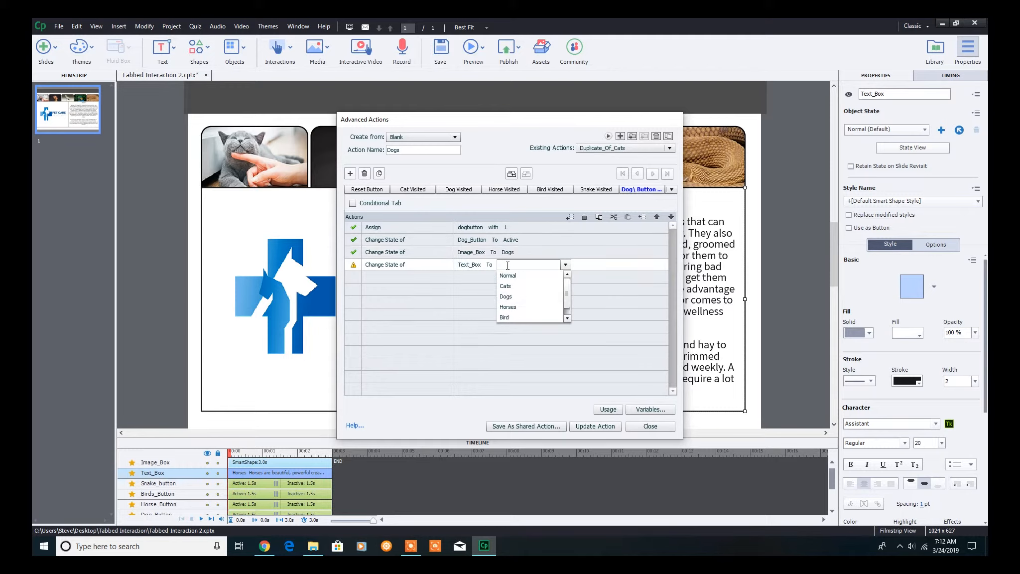
left_click(506, 296)
left_click(590, 427)
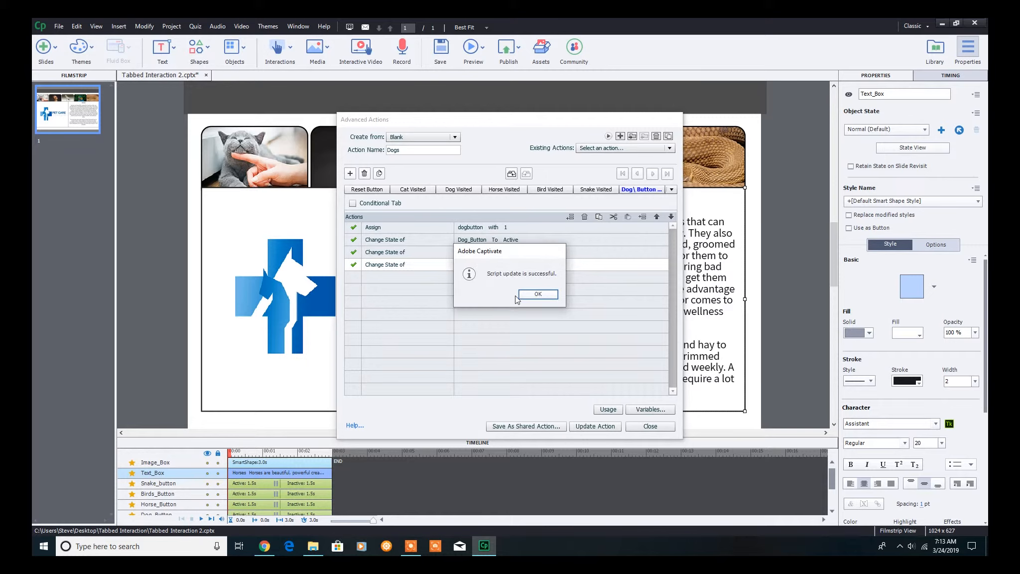
left_click(518, 295)
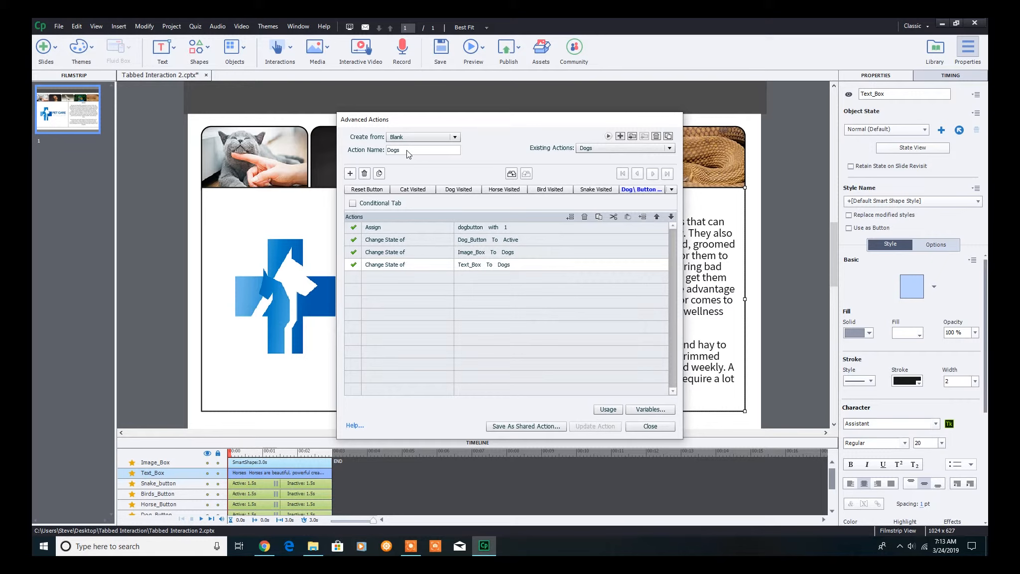
Step: Name the duplicate of the Dogs action Horses and rename its last tab Horse Button Action
double_click(430, 148)
type("Hoprse")
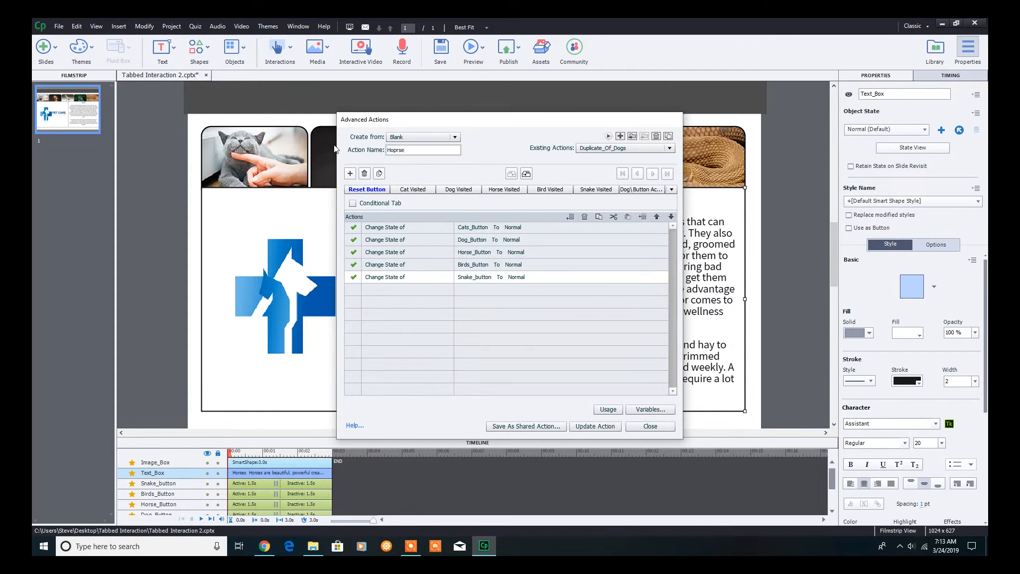
left_click(642, 189)
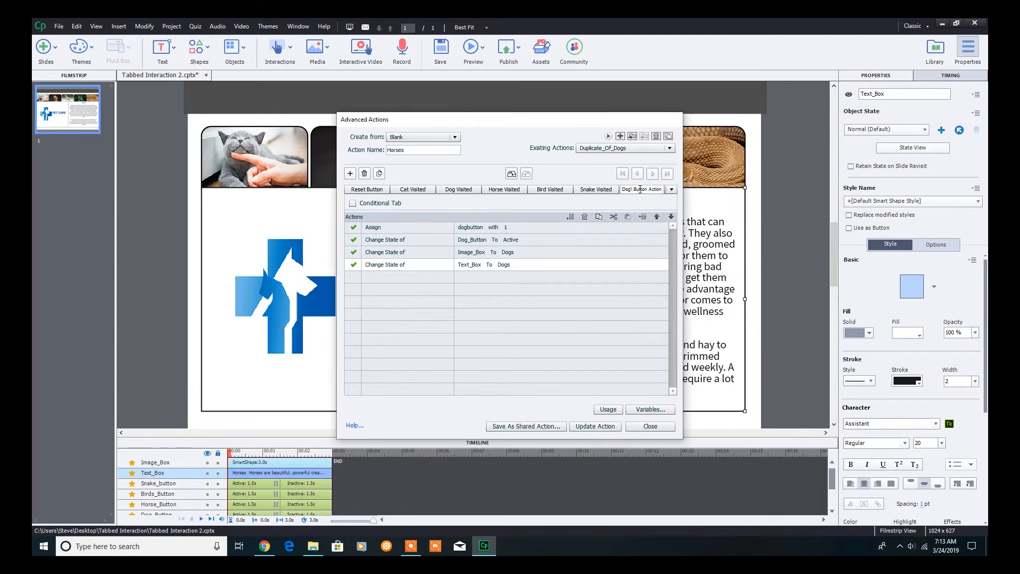
double_click(630, 189)
key("BackSpace")
Step: In the Horses action's last tab, assign horsebutton with 1 and change the state of Horse_Button to Active
left_click(472, 229)
type("h")
left_click(479, 247)
left_click(479, 244)
left_click(479, 244)
left_click(473, 281)
Step: Set both Image_Box and Text_Box to the Horses state in the Horses action, and update the action
left_click(508, 252)
left_click(508, 273)
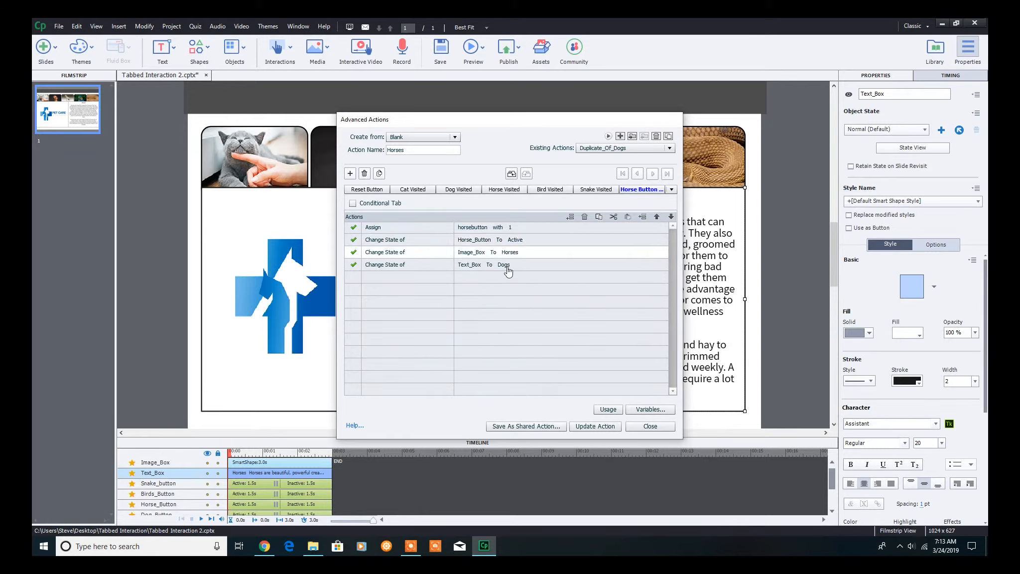
left_click(507, 267)
left_click(515, 309)
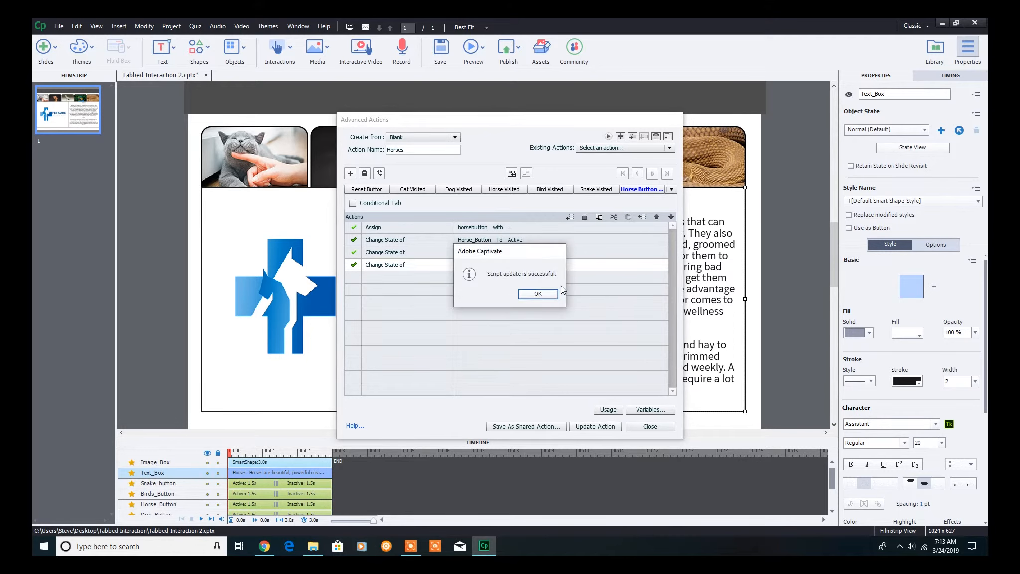
left_click(546, 294)
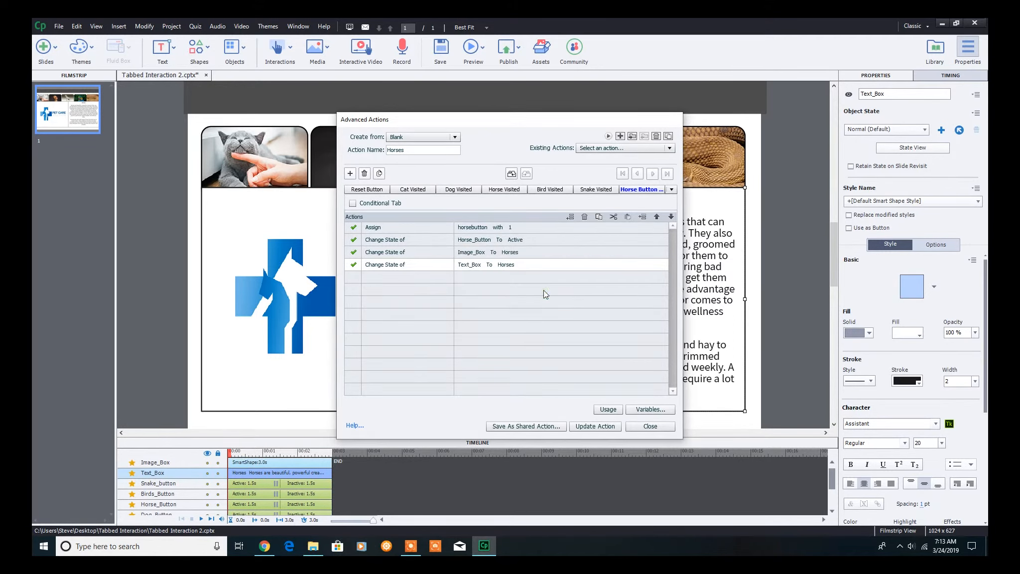
Step: Duplicate the Horses action as Birds and rename its last tab Bird Button Action
left_click(669, 136)
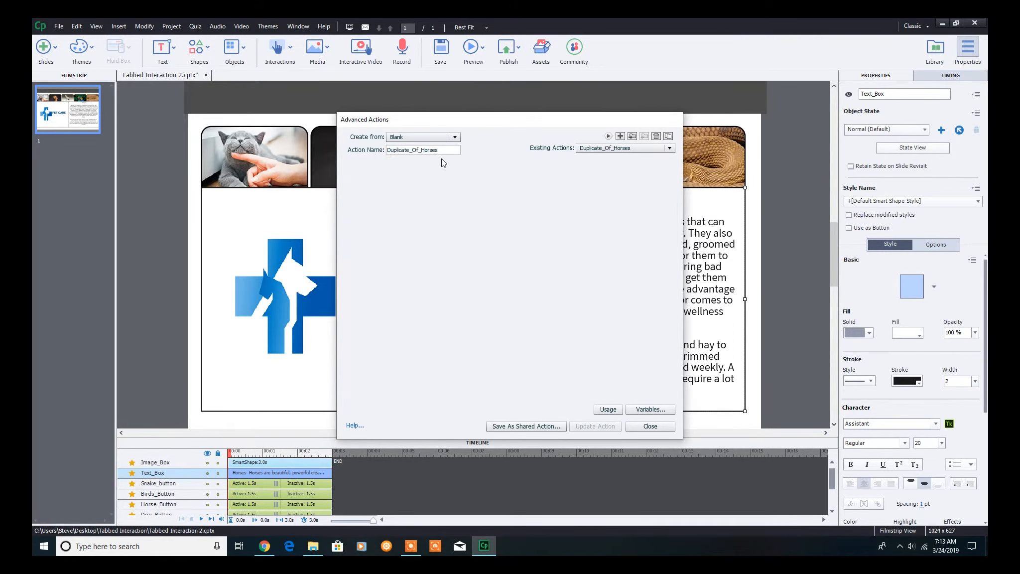
type("Birds")
double_click(633, 191)
double_click(630, 189)
type("Bird")
Step: In the Birds action's last tab, assign birdbutton with 1 and change the state of Birds_Button to Active
left_click(471, 227)
left_click(533, 227)
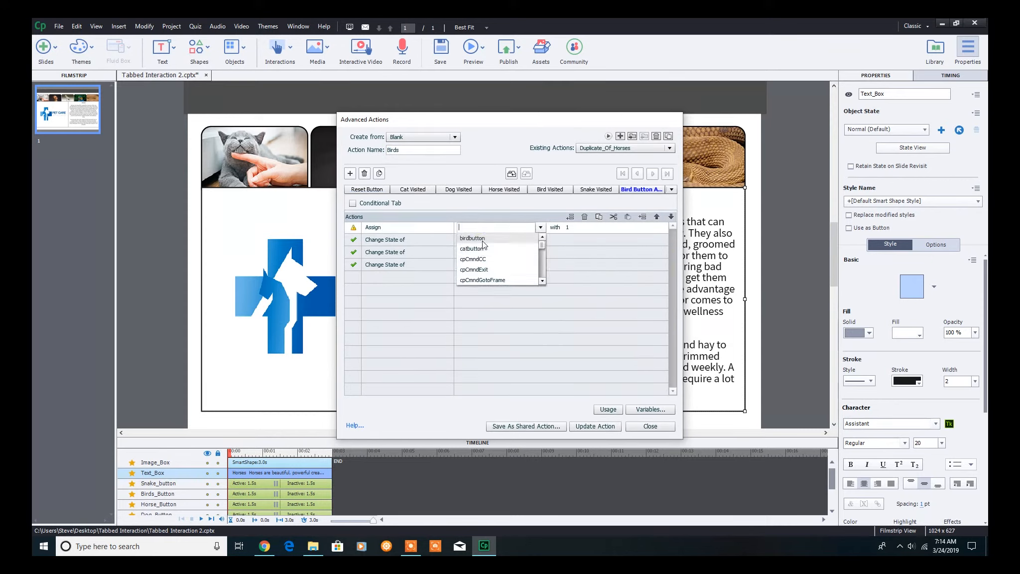
left_click(479, 235)
left_click(488, 244)
left_click(488, 242)
left_click(482, 251)
left_click(556, 241)
left_click(537, 262)
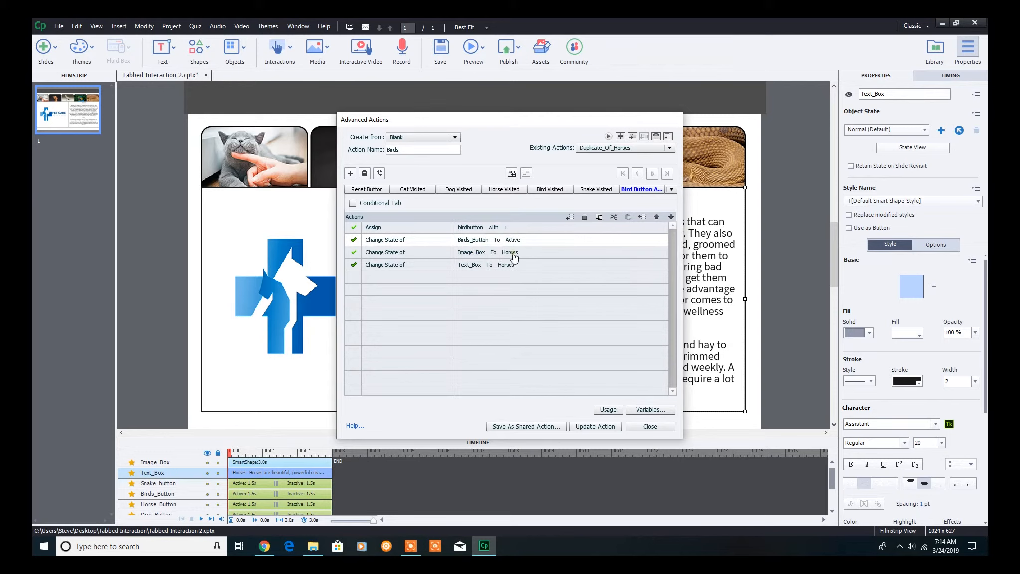
Step: Set Image_Box to Birds and Text_Box to Bird in the Birds action, and update the action
left_click(510, 253)
left_click(513, 307)
left_click(503, 265)
left_click(512, 318)
left_click(600, 428)
left_click(548, 292)
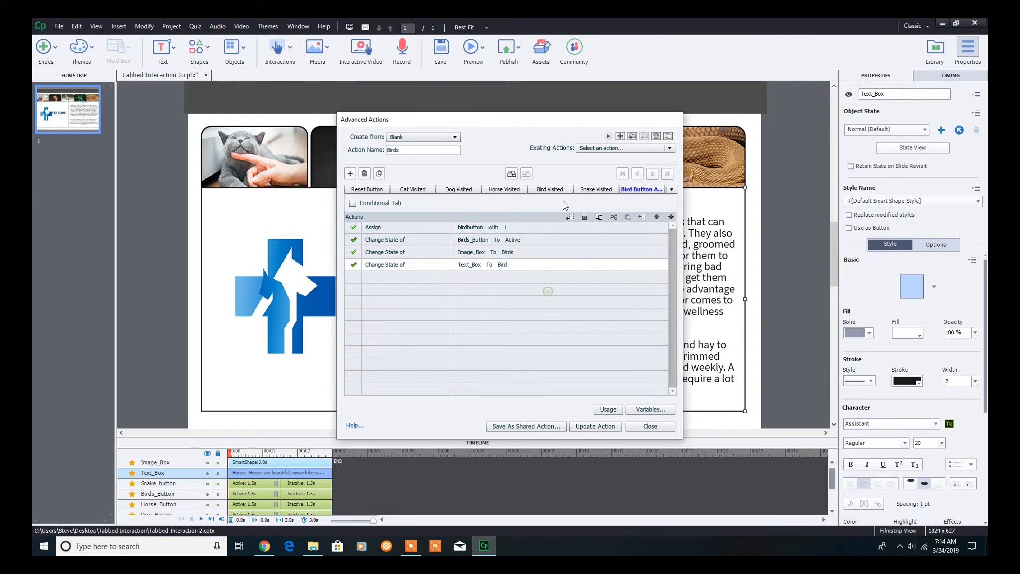
Step: Duplicate the Birds action as Snakes and rename its last tab Snake Button Action
left_click(669, 136)
type("Snakes")
double_click(630, 189)
type("S")
Step: In the Snakes action's last tab, assign snakebutton with 1 and change the state of Snake_button to Active
left_click(456, 229)
left_click(481, 227)
left_click(485, 234)
left_click(488, 239)
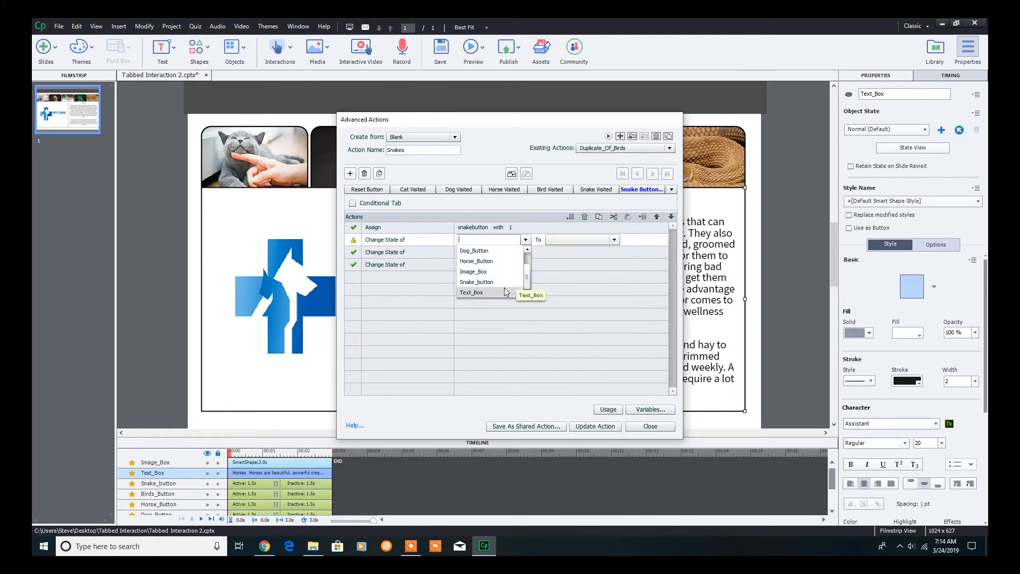
scroll(516, 281, "down", 2)
left_click(516, 282)
left_click(577, 240)
left_click(514, 261)
Step: Set both Image_Box and Text_Box to the Snakes state in the Snakes action, and update the action
left_click(518, 253)
left_click(573, 252)
left_click(505, 269)
left_click(505, 269)
left_click(569, 290)
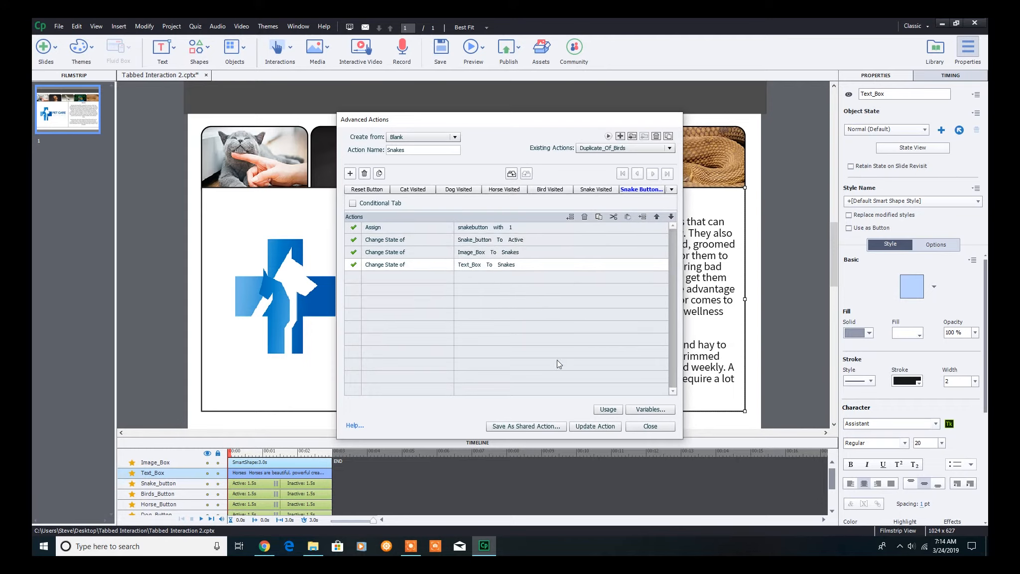
left_click(596, 428)
left_click(533, 294)
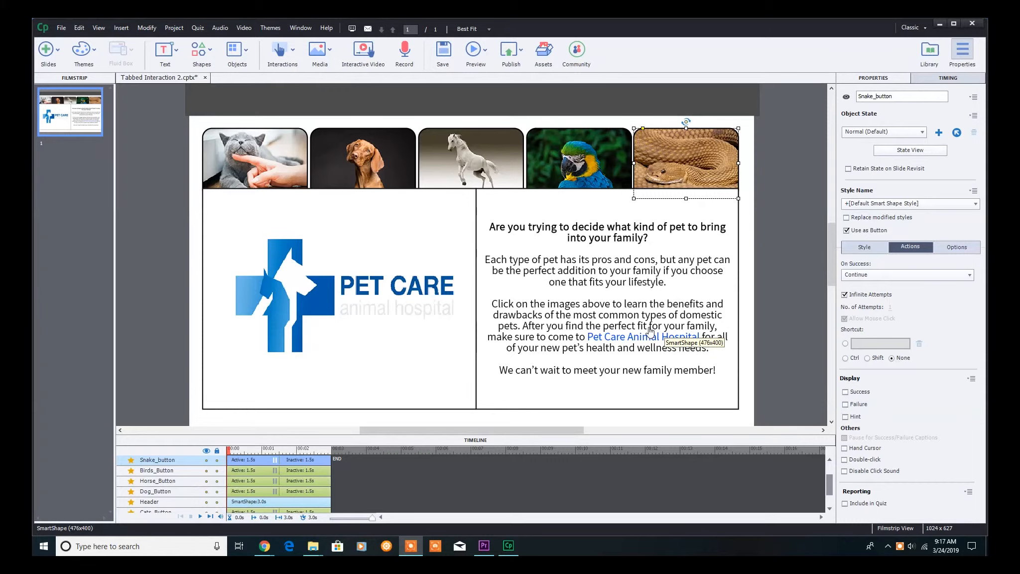
Step: Make the cat image button execute the advanced action Cats on success
left_click(253, 170)
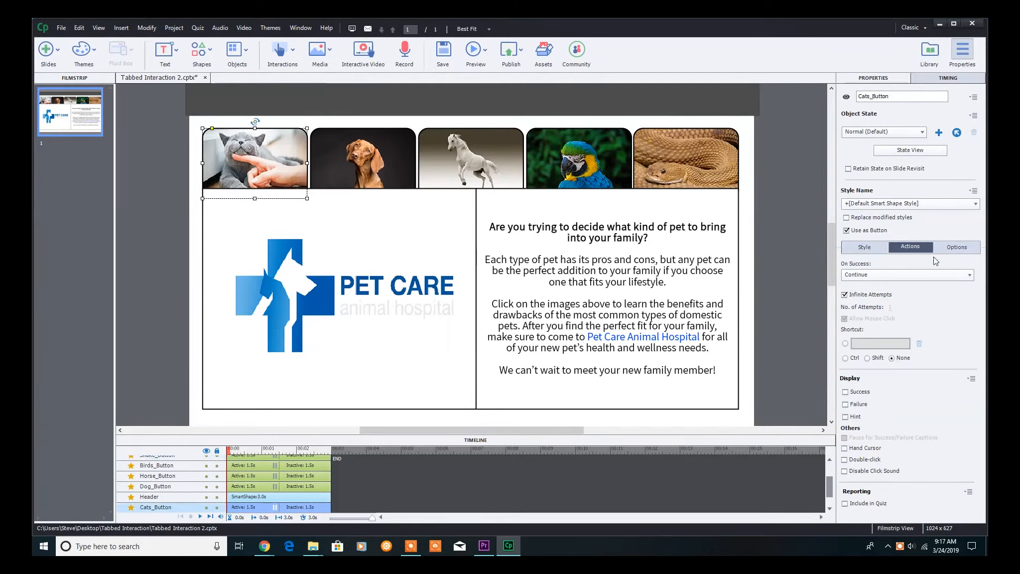
left_click(970, 275)
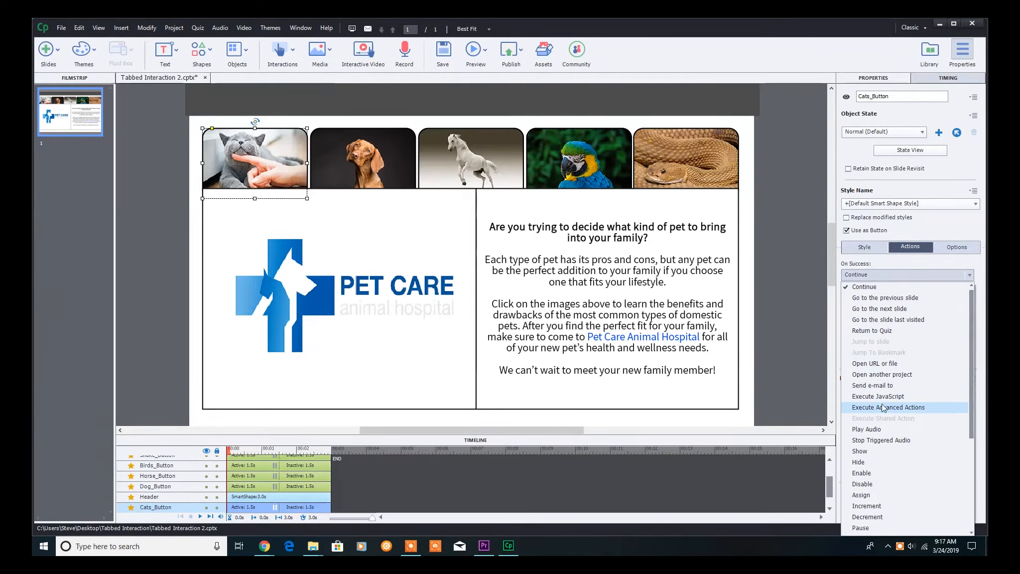
key("Escape")
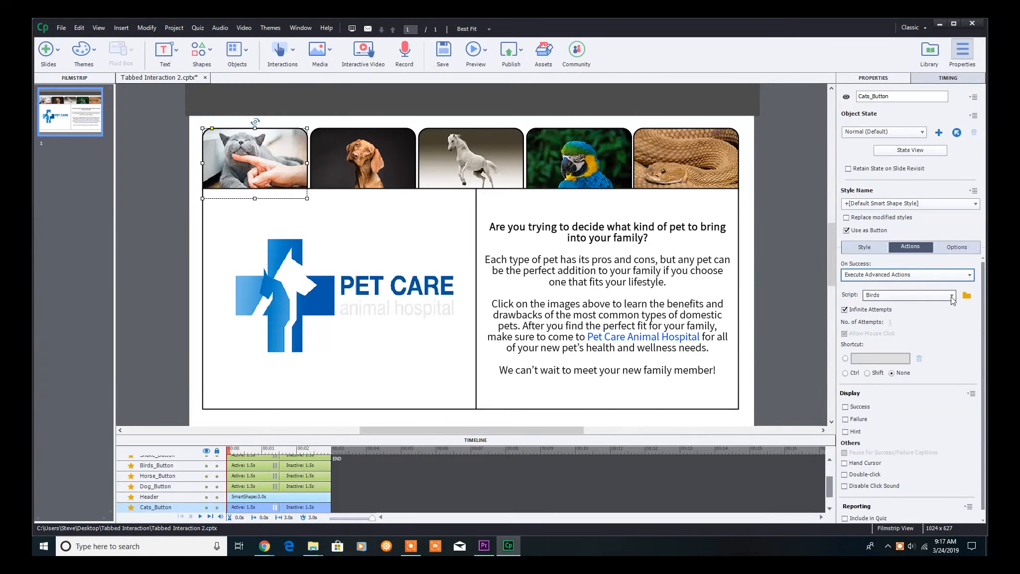
left_click(950, 295)
left_click(935, 319)
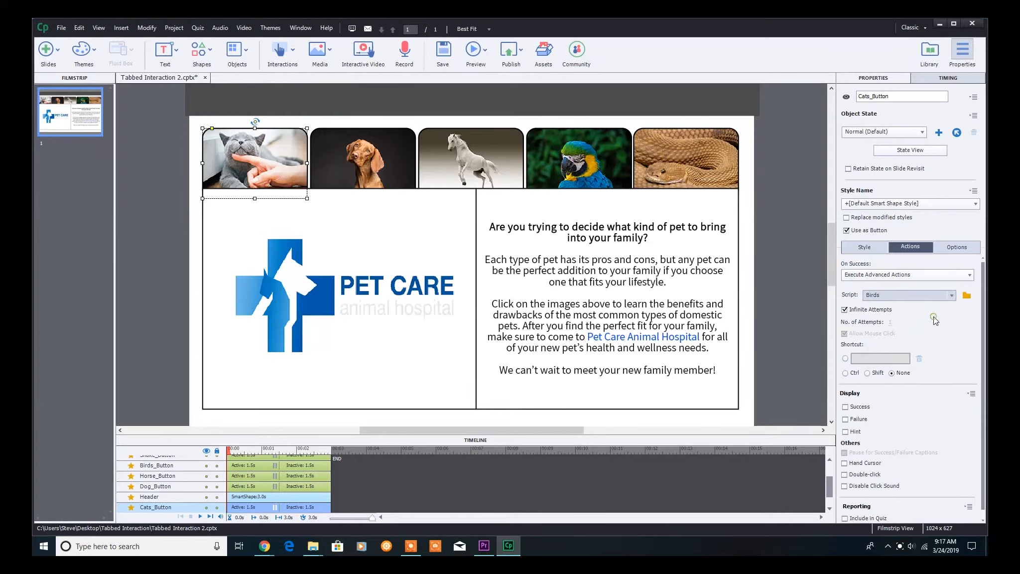
Step: Make the dog image button execute the advanced action Dogs on success
left_click(369, 171)
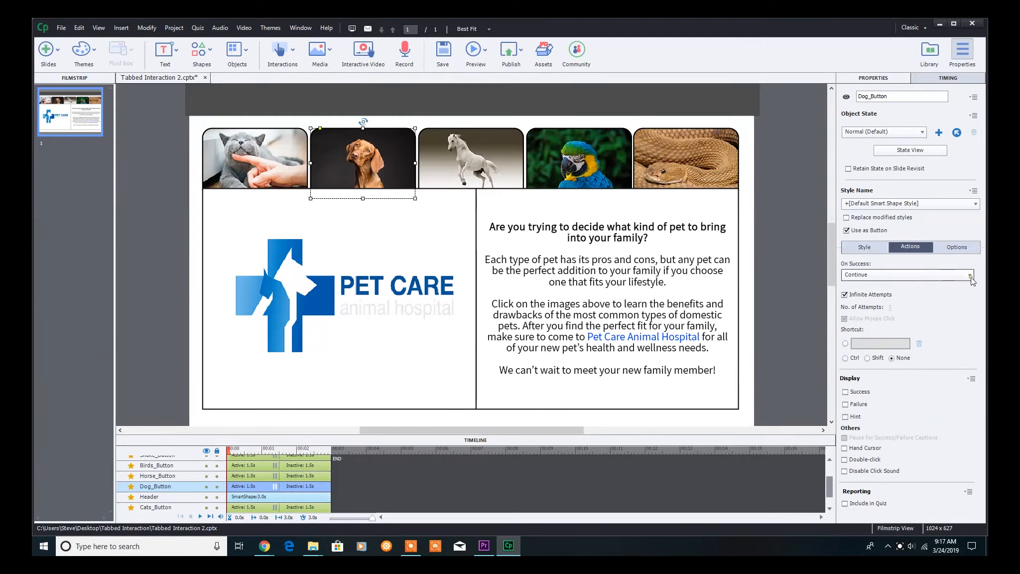
left_click(947, 275)
left_click(923, 407)
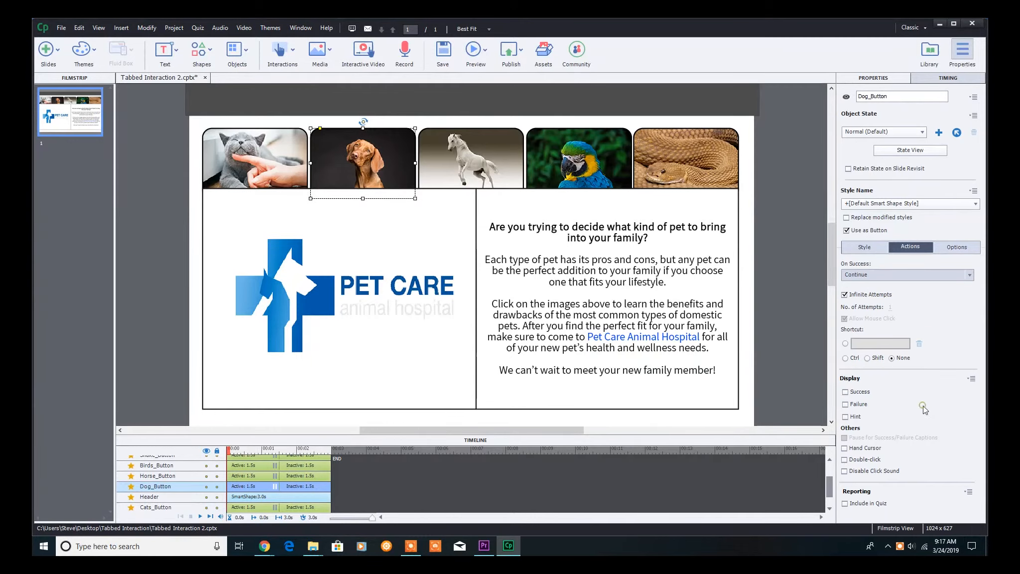
left_click(951, 295)
left_click(892, 328)
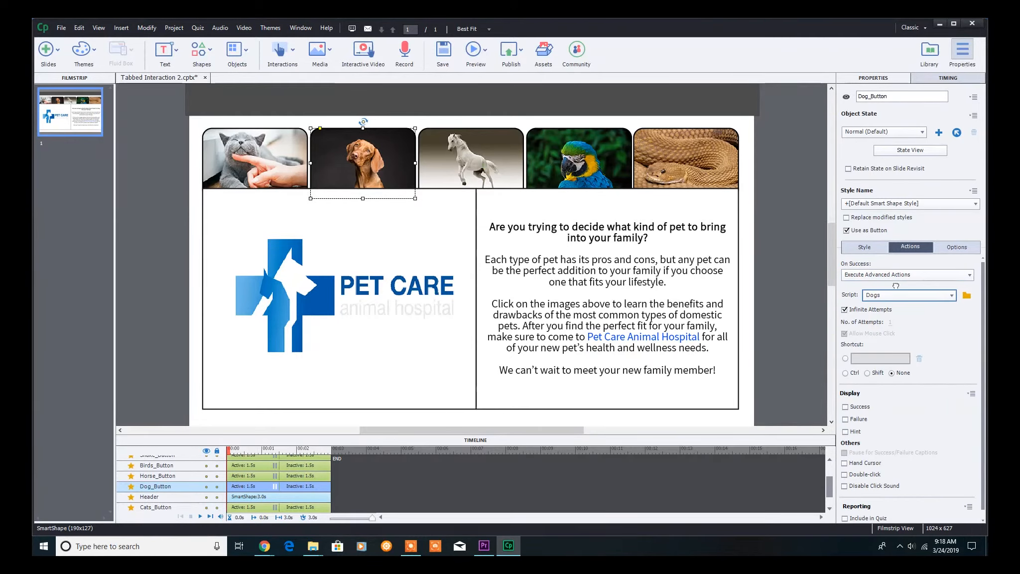
Step: Set the horse image button's On Success action to Execute Advanced Actions
left_click(483, 165)
left_click(946, 274)
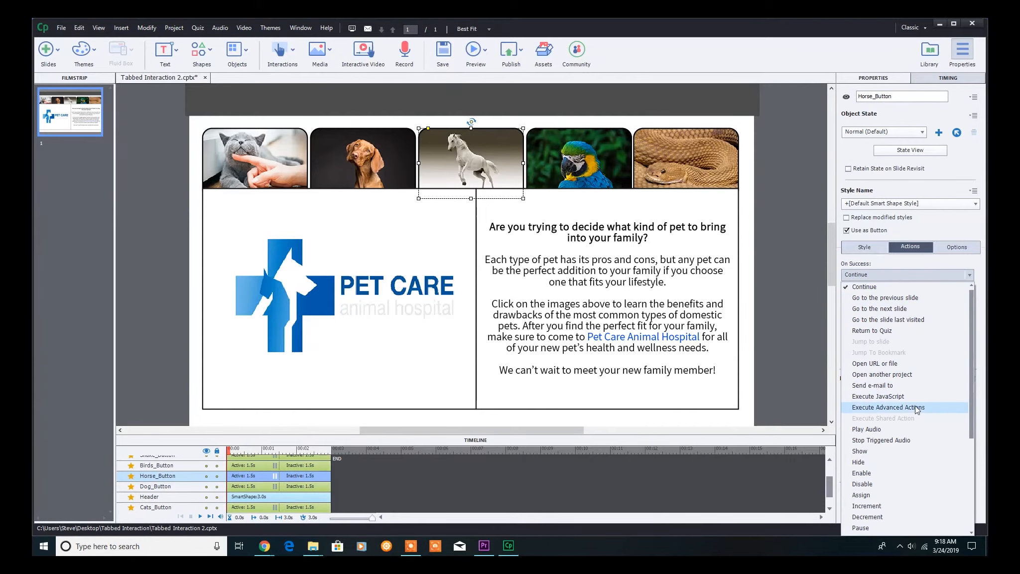